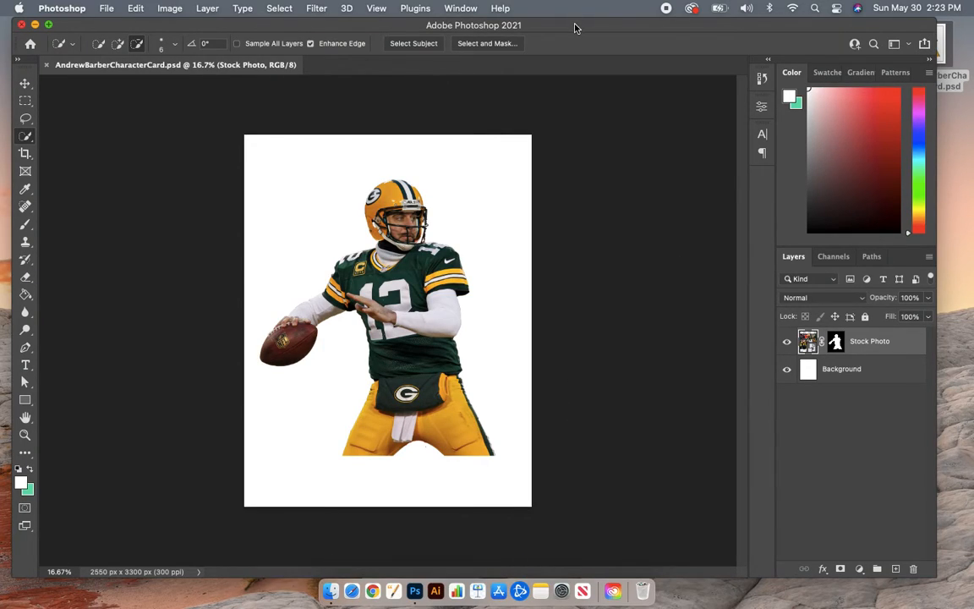
Step: Extend the application window across the full screen width and reset the Essentials workspace
drag(574, 28, 562, 28)
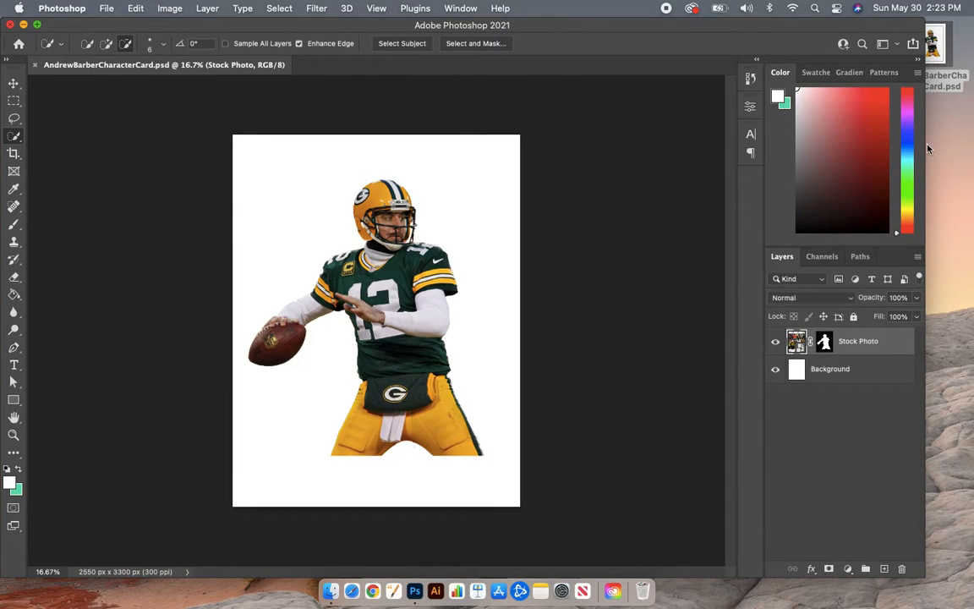
drag(924, 148, 972, 149)
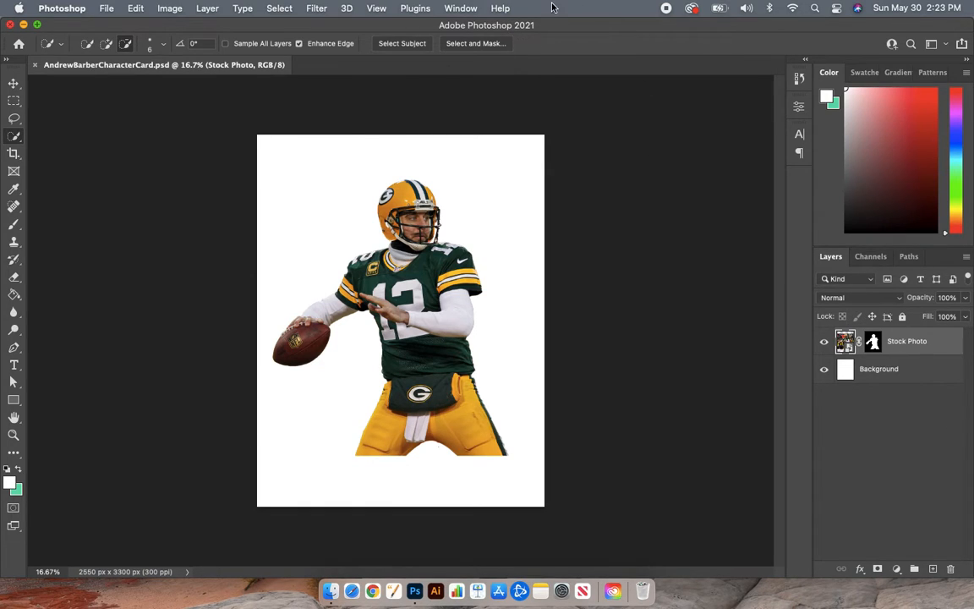
click(460, 9)
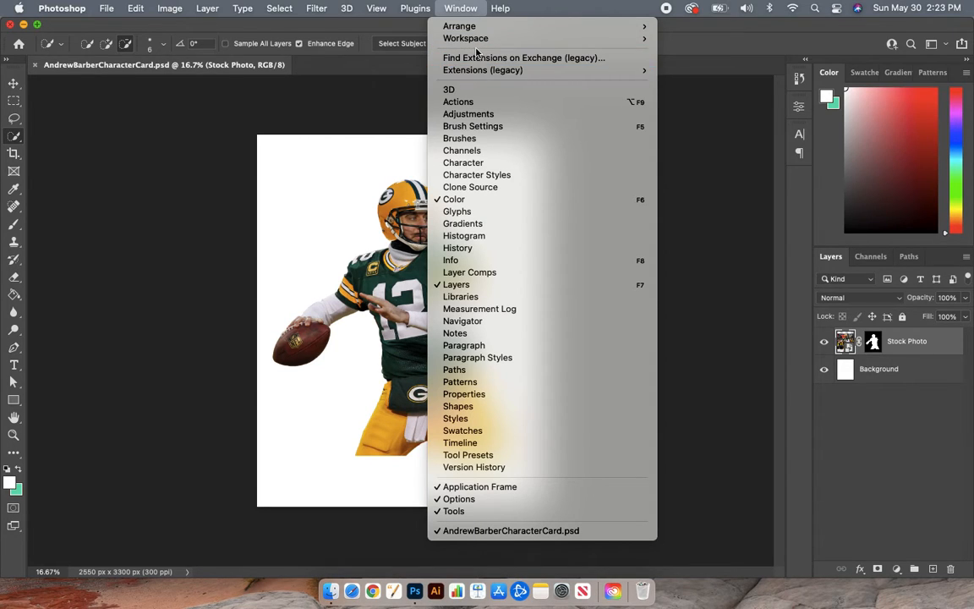
mouse_move(474, 39)
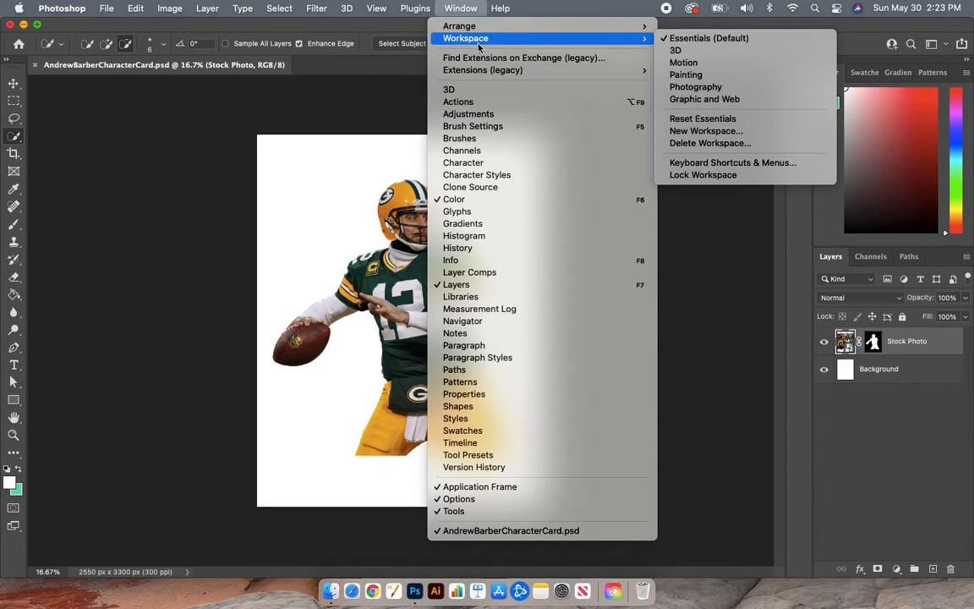
click(705, 119)
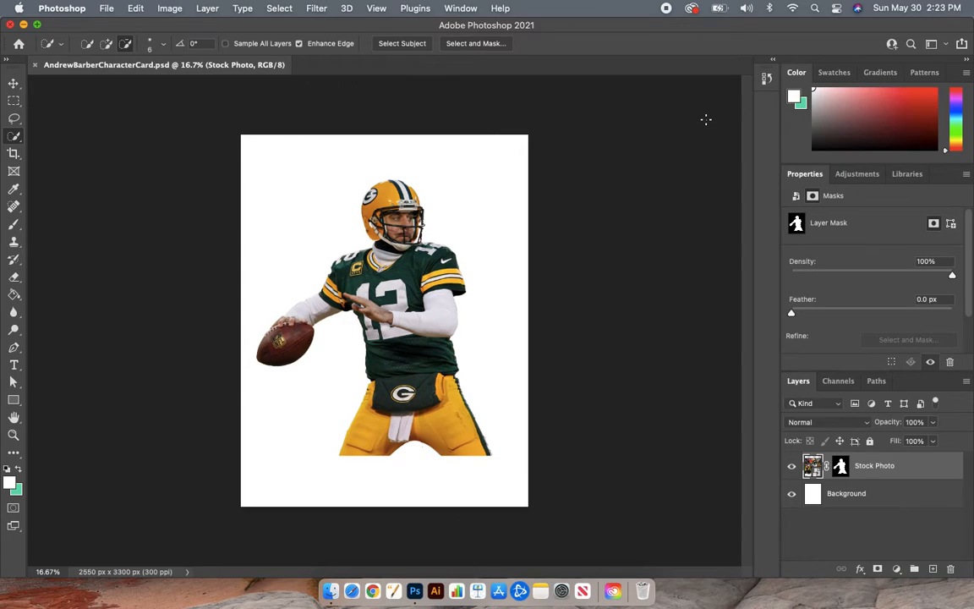
click(463, 10)
mouse_move(431, 39)
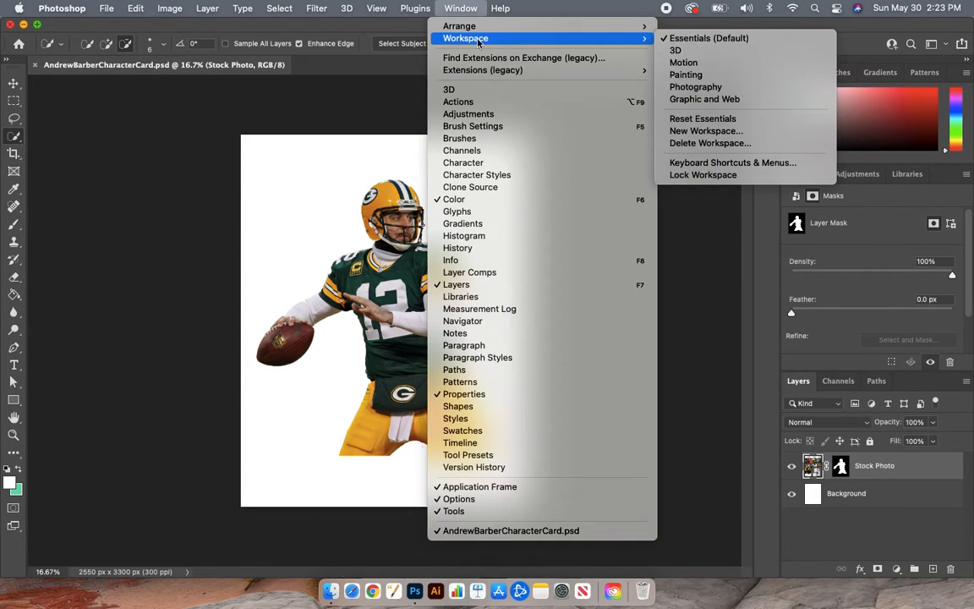
click(714, 127)
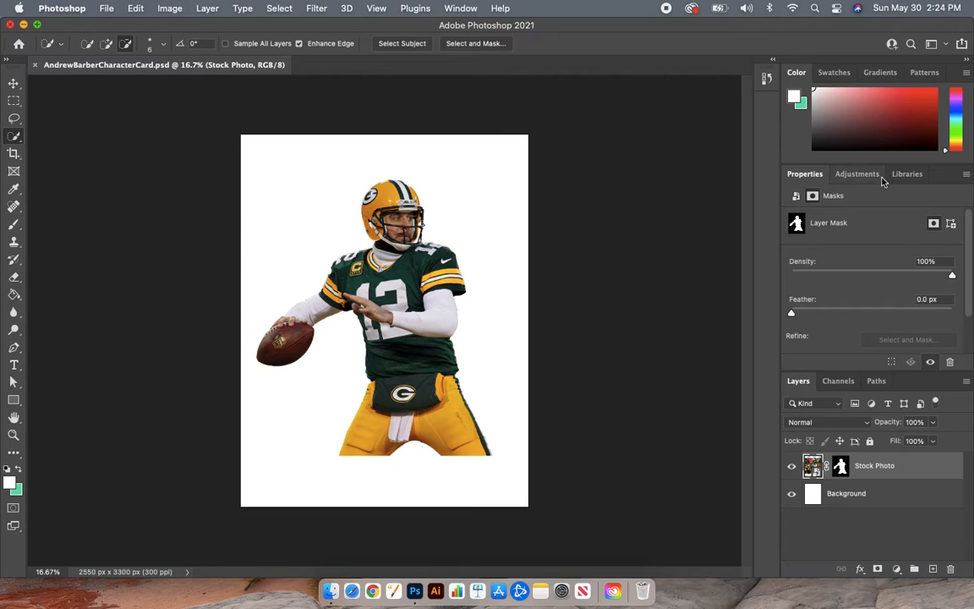
Step: Close the panel group holding Properties, Adjustments and Libraries, and adjust the height split between the Color and Layers panels
click(966, 177)
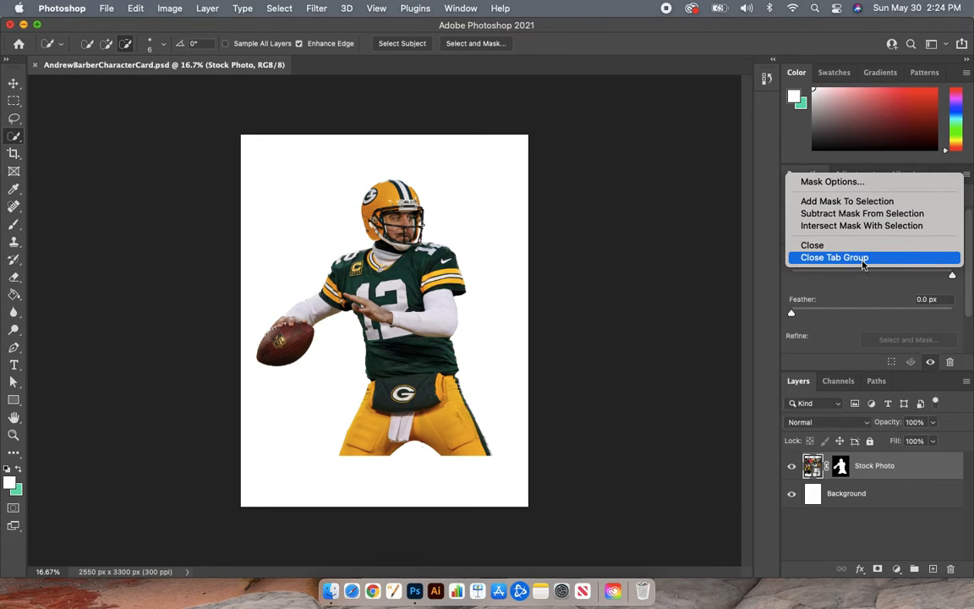
click(697, 261)
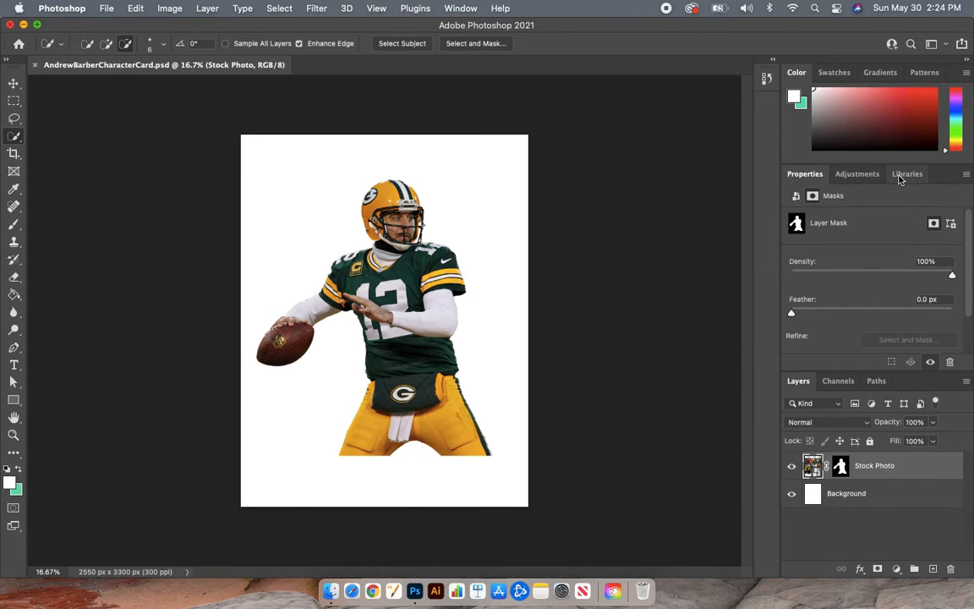
click(966, 176)
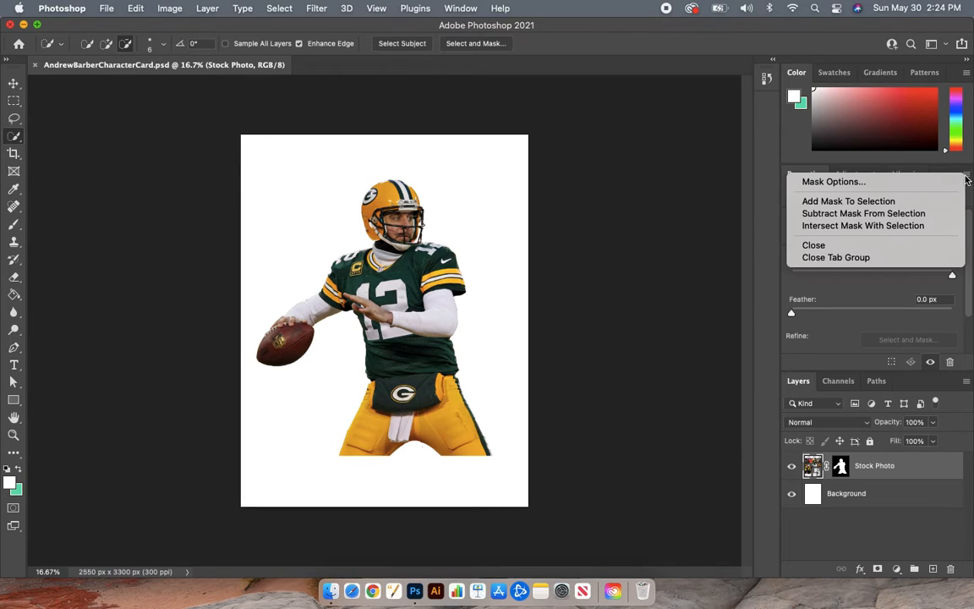
click(863, 259)
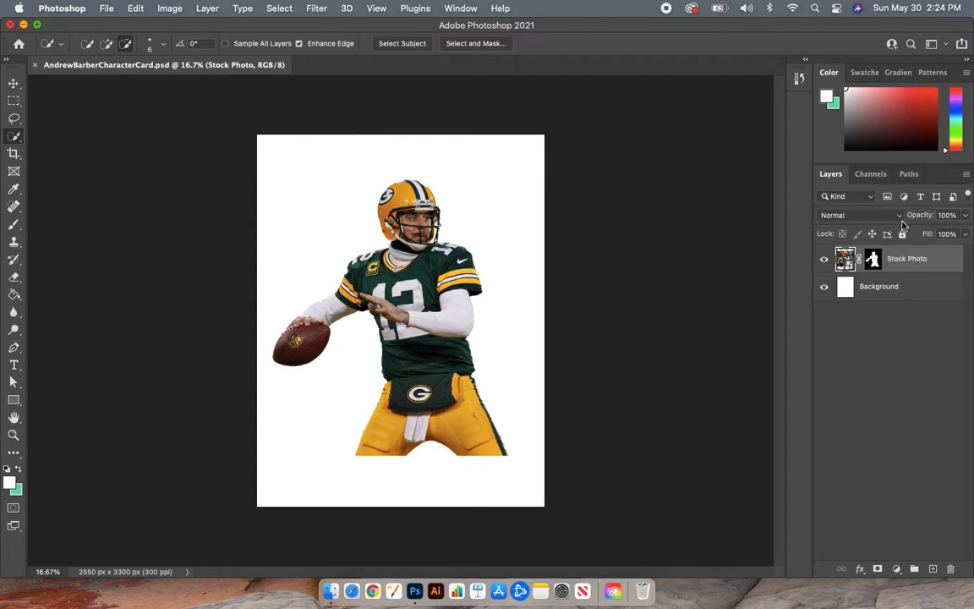
drag(886, 162, 880, 246)
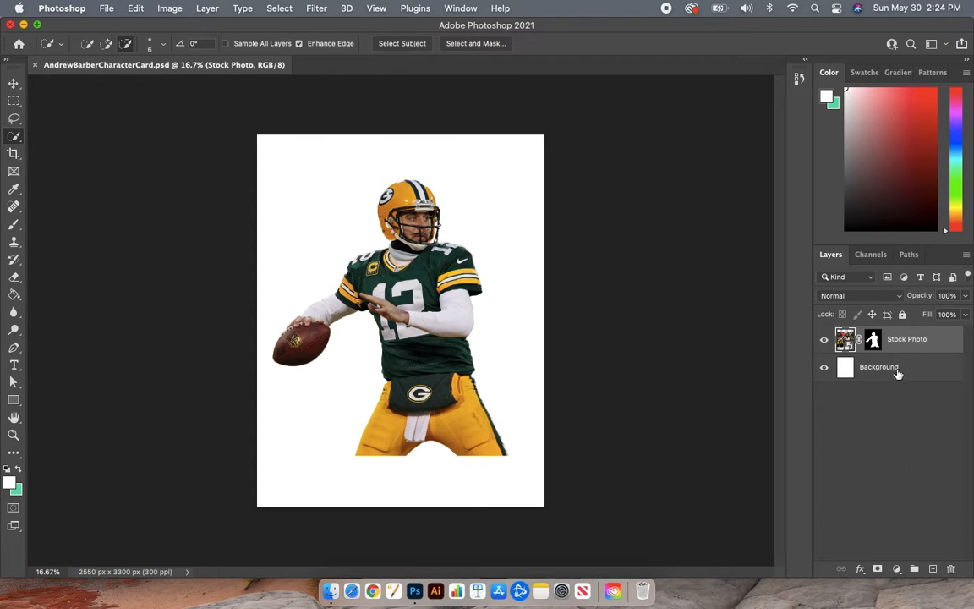
drag(902, 244, 908, 169)
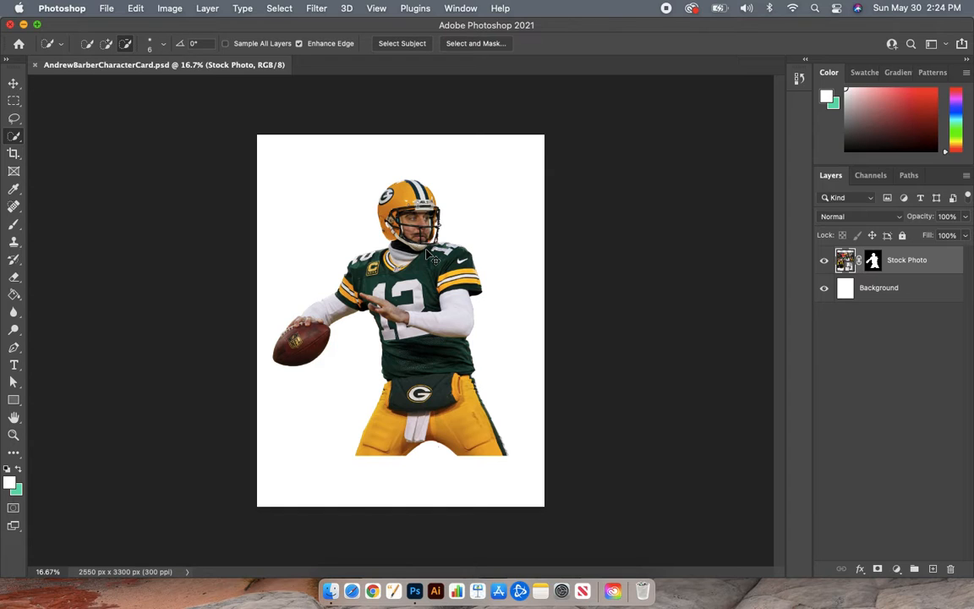
Step: Examine the player's cutout edges around the arm, jersey, shoulder and helmet face mask at 200% magnification
key(super+plus)
key(super+plus)
key(super+plus)
key(super+plus)
key(super+plus)
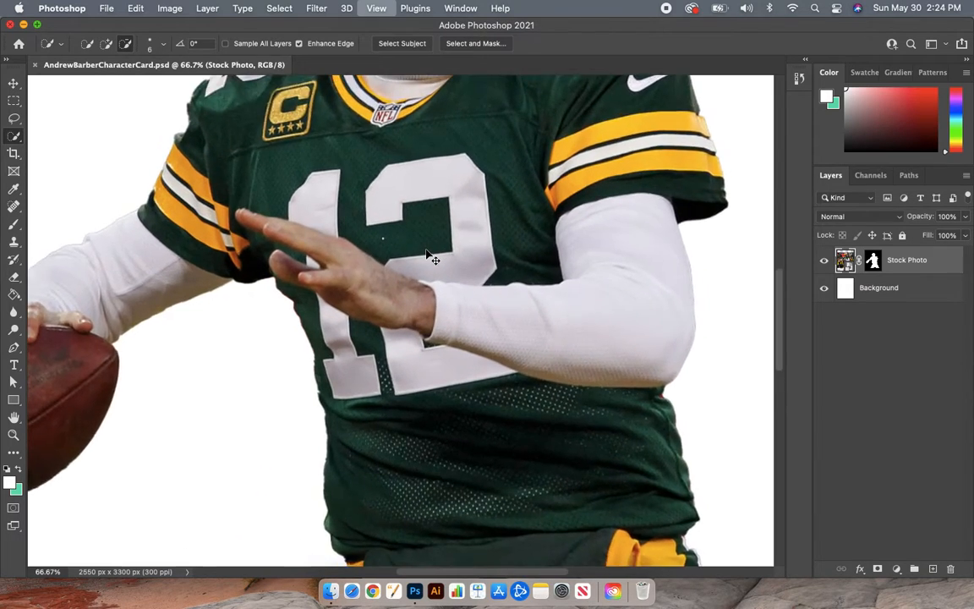
key(super+plus)
scroll(426, 250, up, 10)
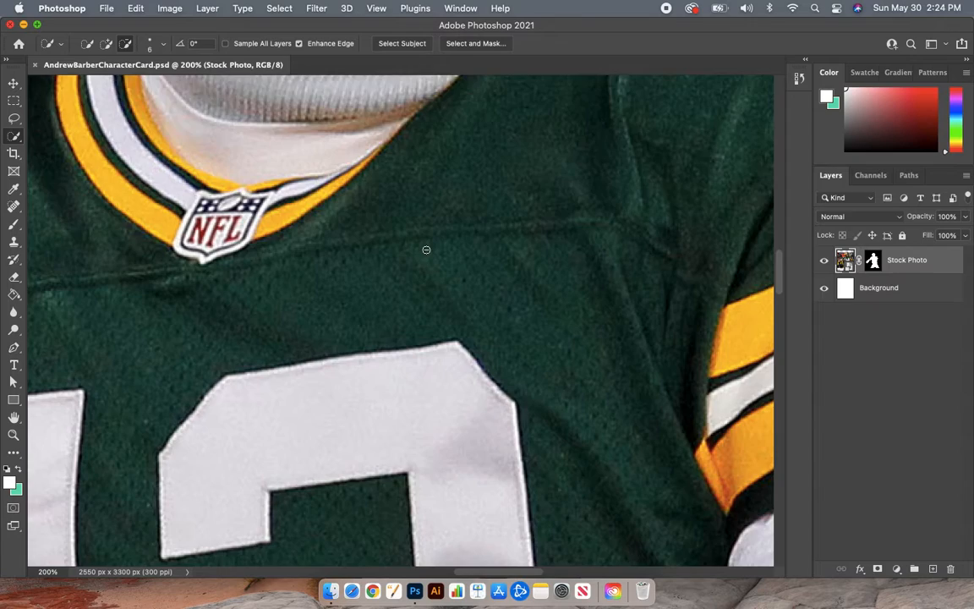
scroll(426, 250, left, 4)
scroll(426, 250, down, 3)
scroll(426, 250, up, 3)
scroll(425, 250, right, 10)
scroll(426, 251, left, 8)
scroll(426, 250, right, 8)
scroll(426, 250, up, 10)
scroll(426, 250, left, 8)
scroll(426, 250, down, 8)
scroll(426, 250, right, 3)
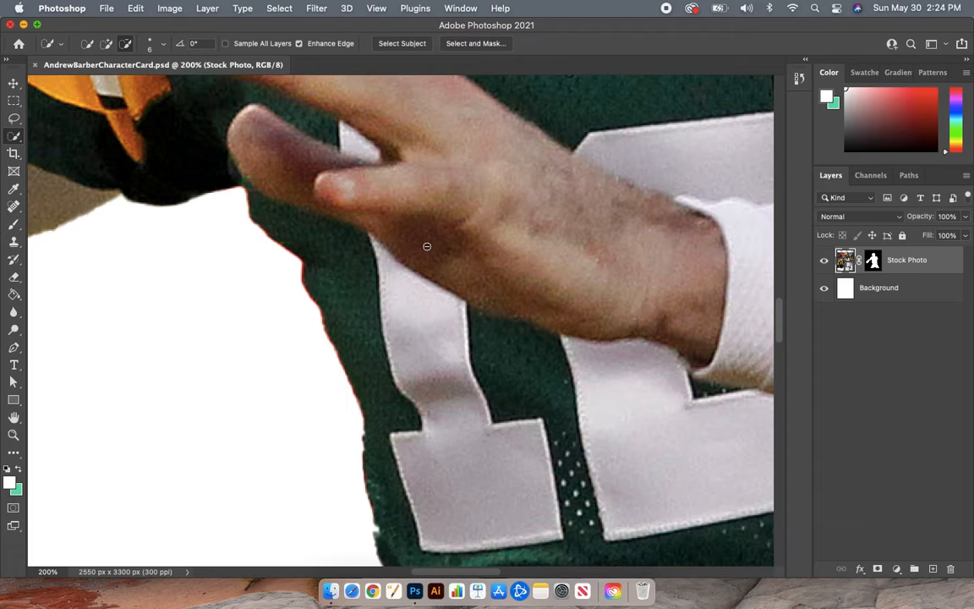
scroll(427, 246, right, 3)
scroll(427, 246, up, 10)
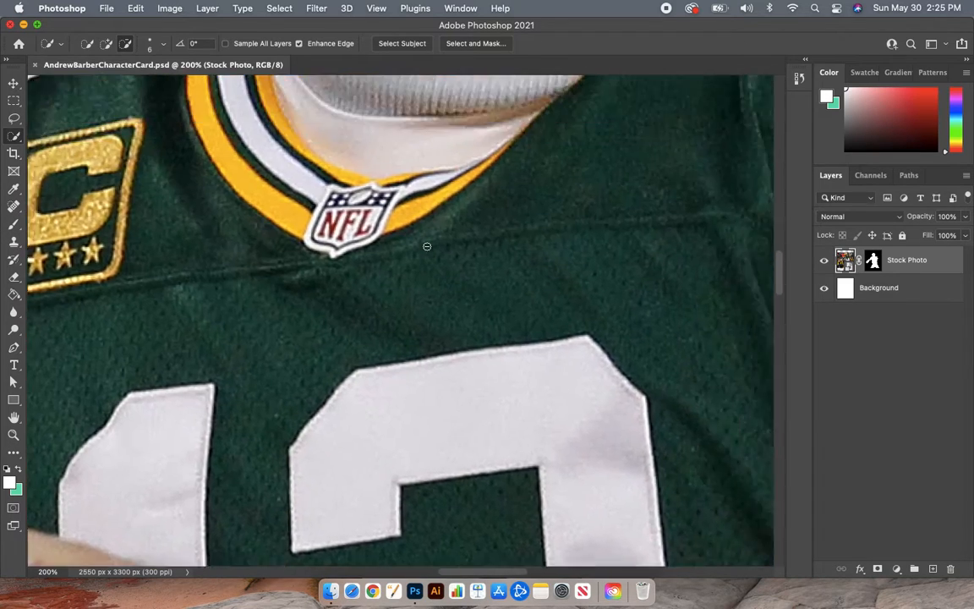
scroll(427, 246, left, 8)
scroll(426, 246, right, 10)
scroll(427, 246, left, 10)
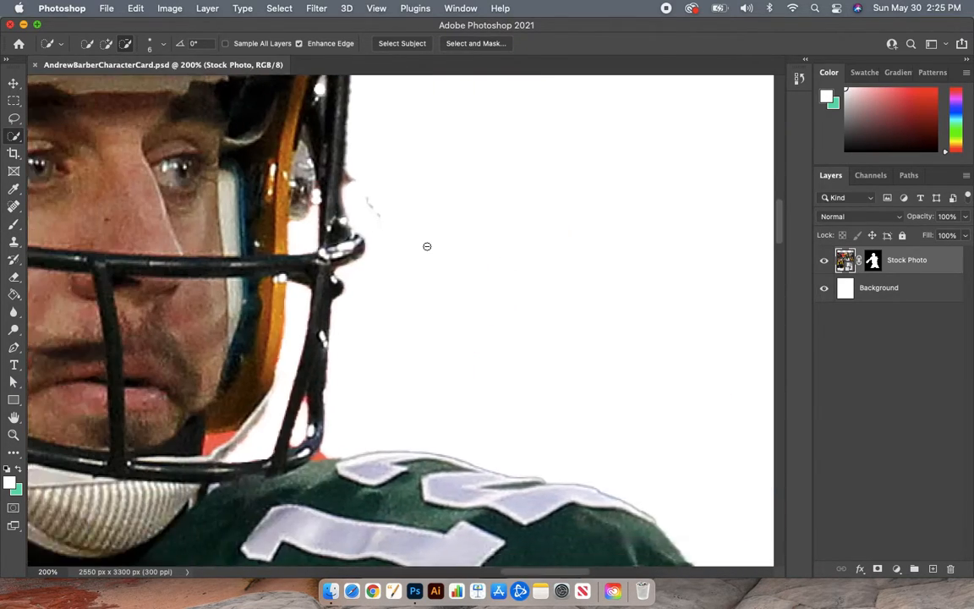
scroll(427, 246, down, 3)
scroll(427, 246, down, 5)
scroll(427, 245, up, 7)
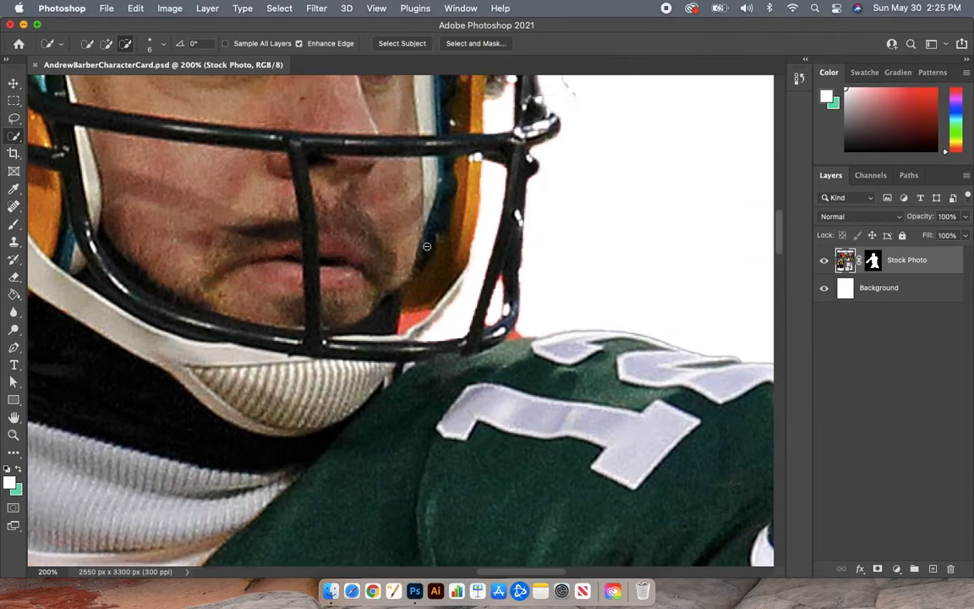
scroll(426, 246, right, 4)
scroll(427, 245, down, 2)
scroll(427, 246, right, 1)
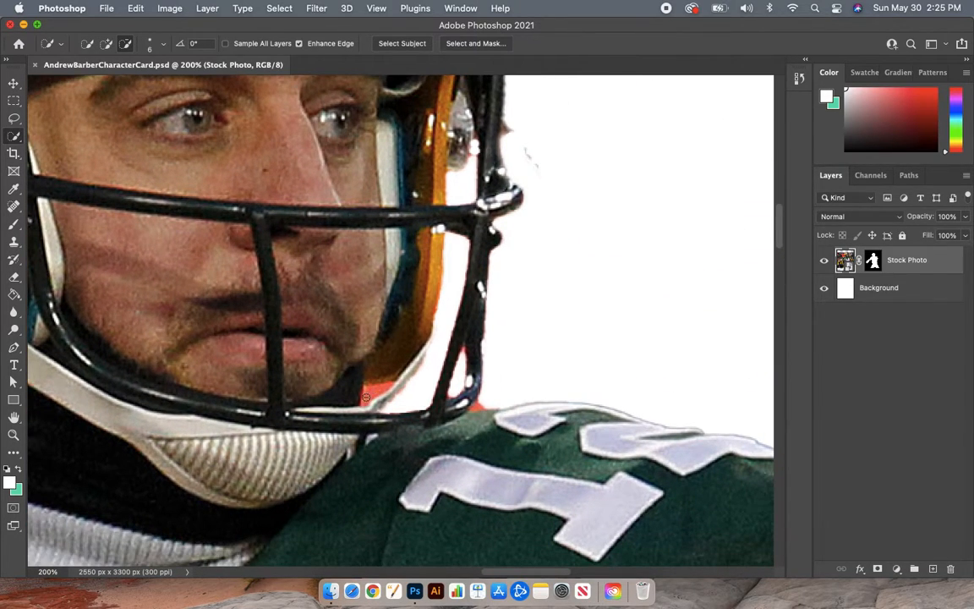
scroll(467, 383, up, 5)
scroll(467, 383, right, 1)
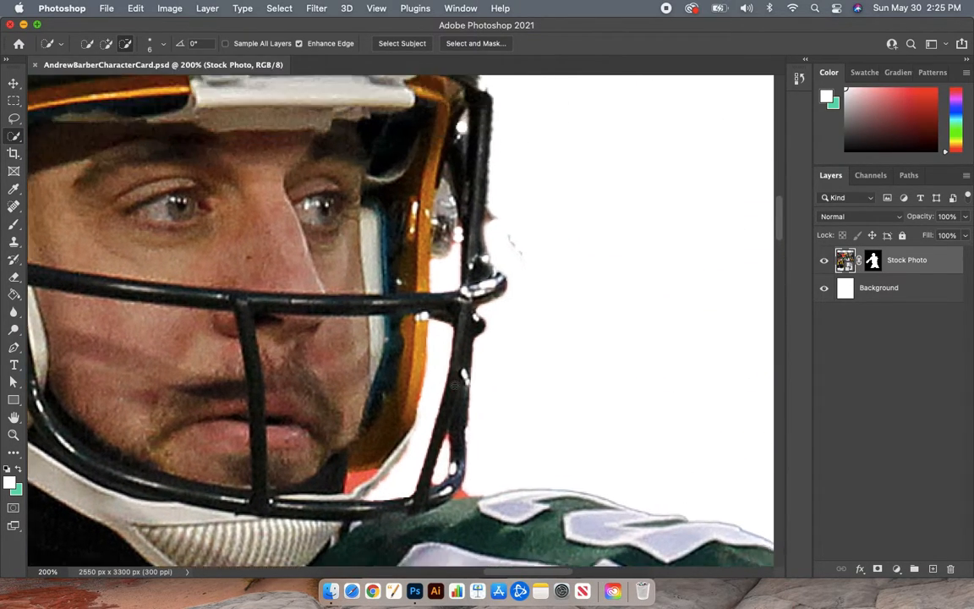
scroll(454, 386, down, 6)
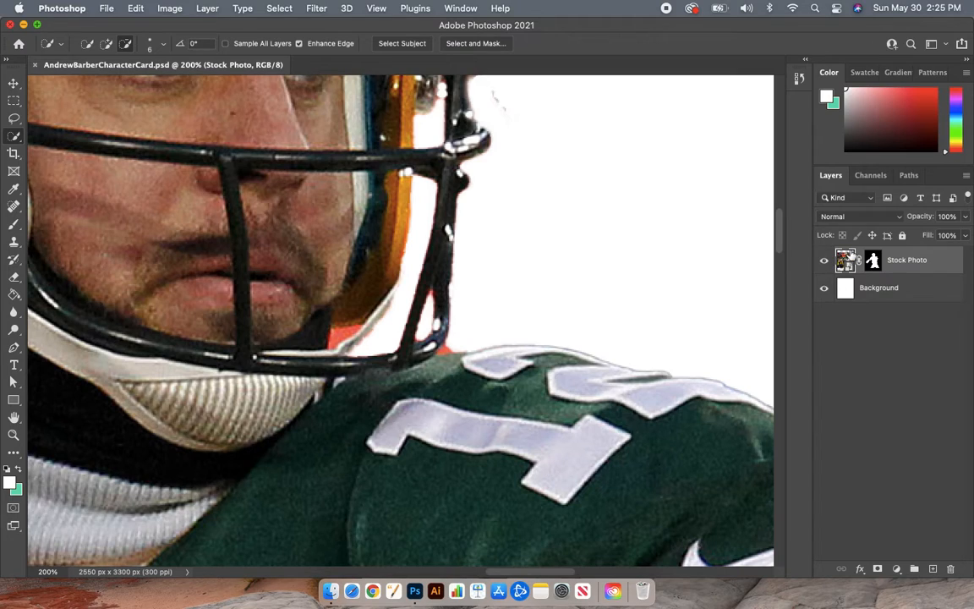
Step: Target the Stock Photo layer's mask and choose the Soft Round brush from General Brushes for the Brush tool
click(874, 262)
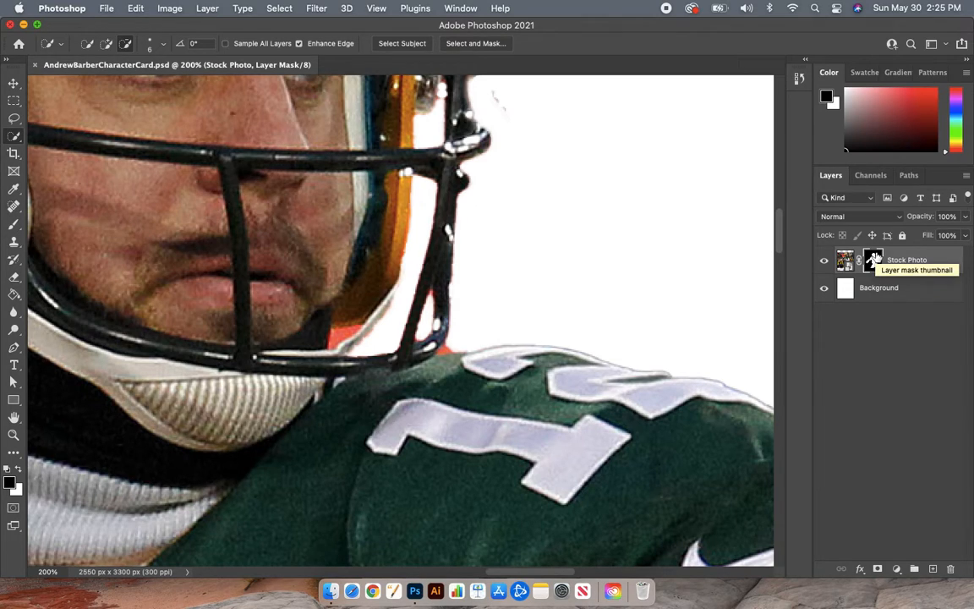
click(14, 224)
click(92, 46)
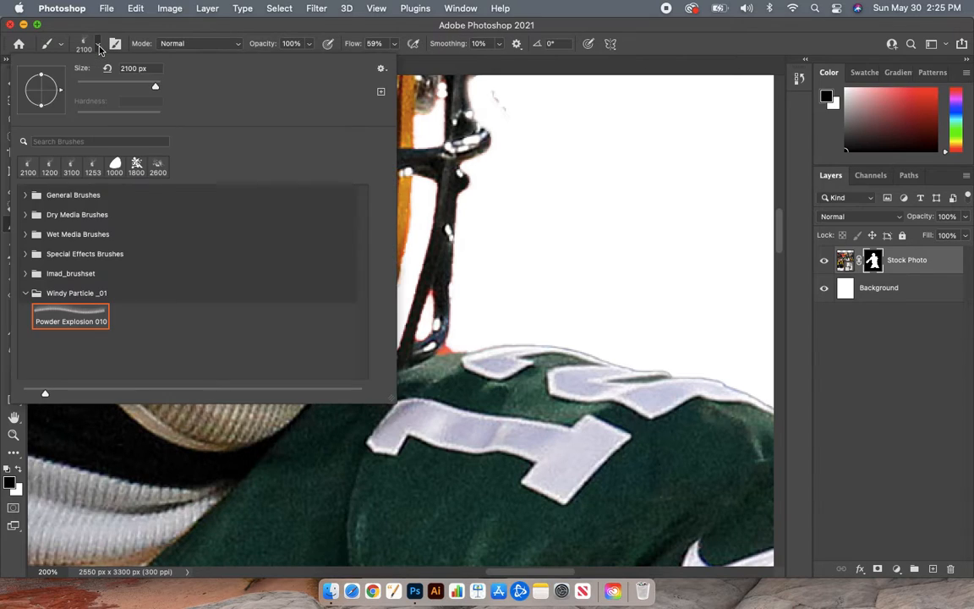
click(25, 193)
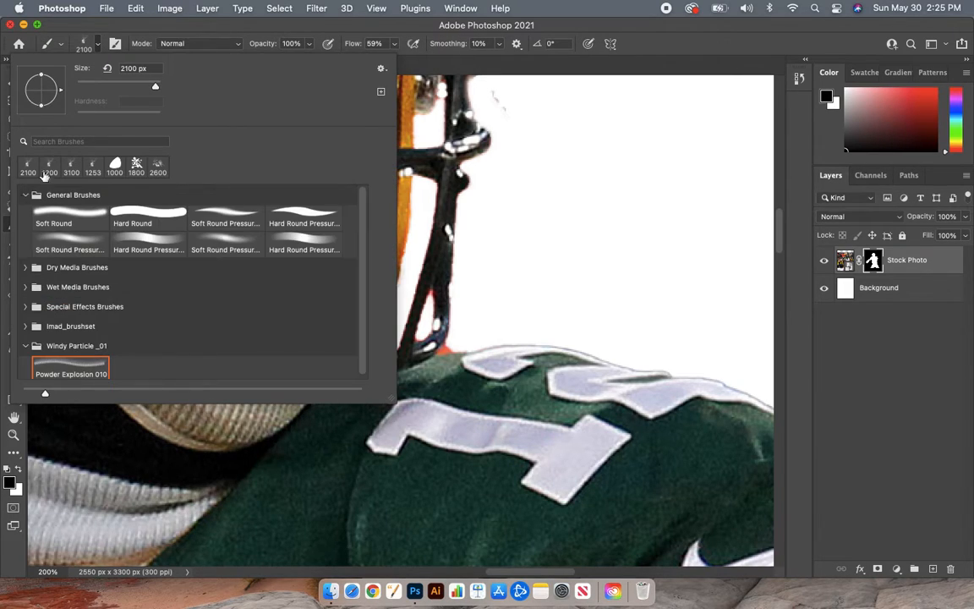
click(91, 44)
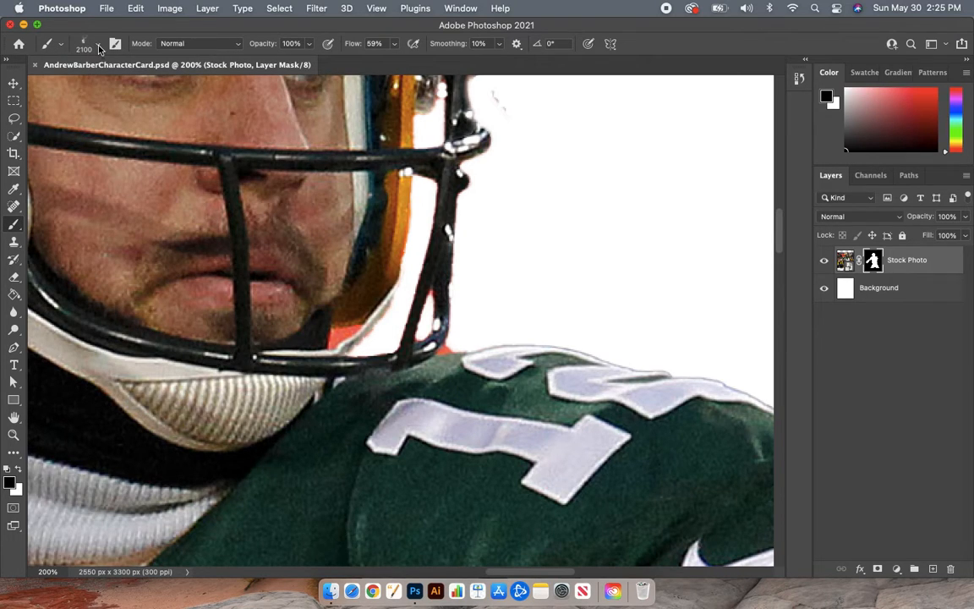
click(98, 48)
click(26, 192)
click(25, 194)
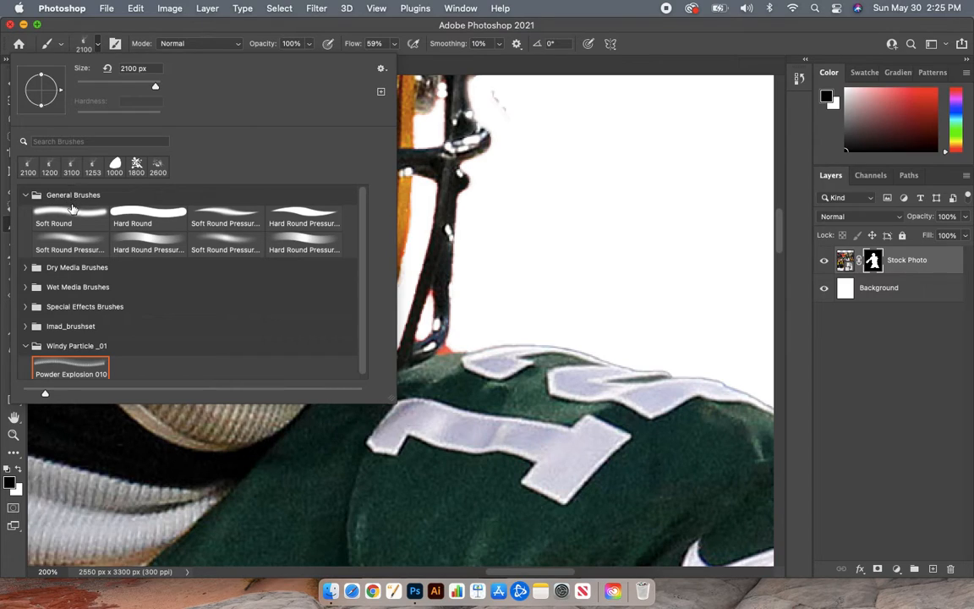
click(25, 345)
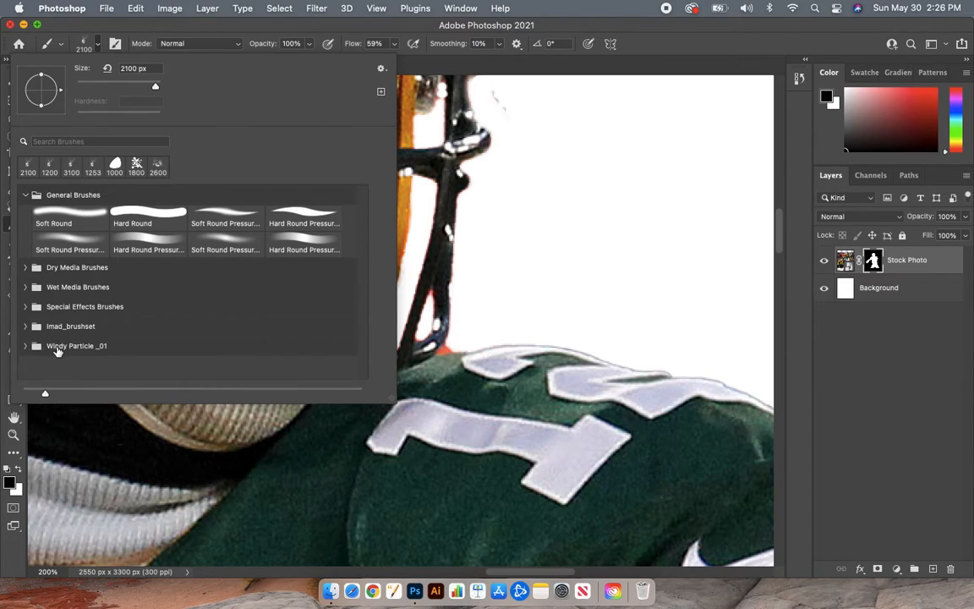
click(56, 222)
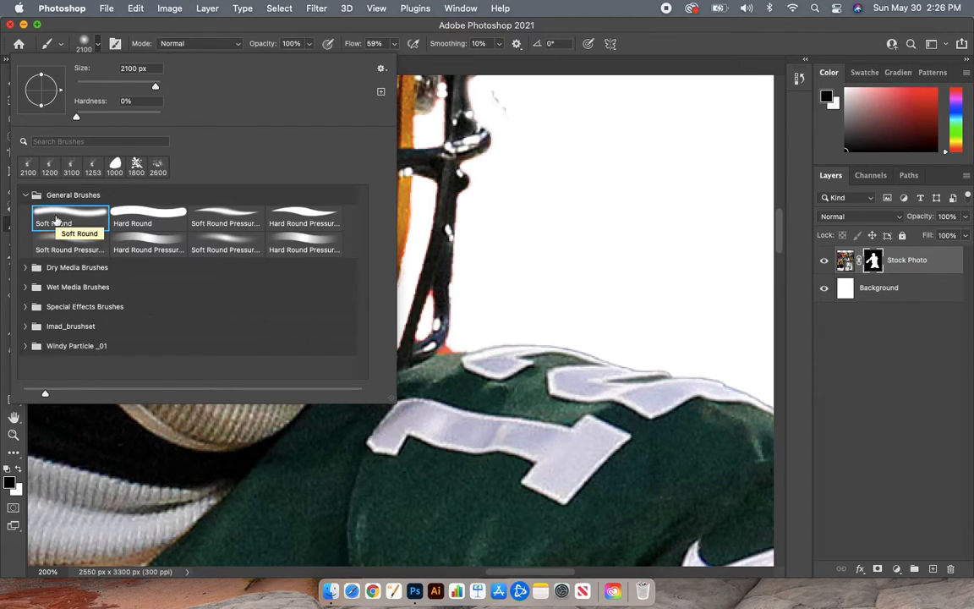
double_click(56, 222)
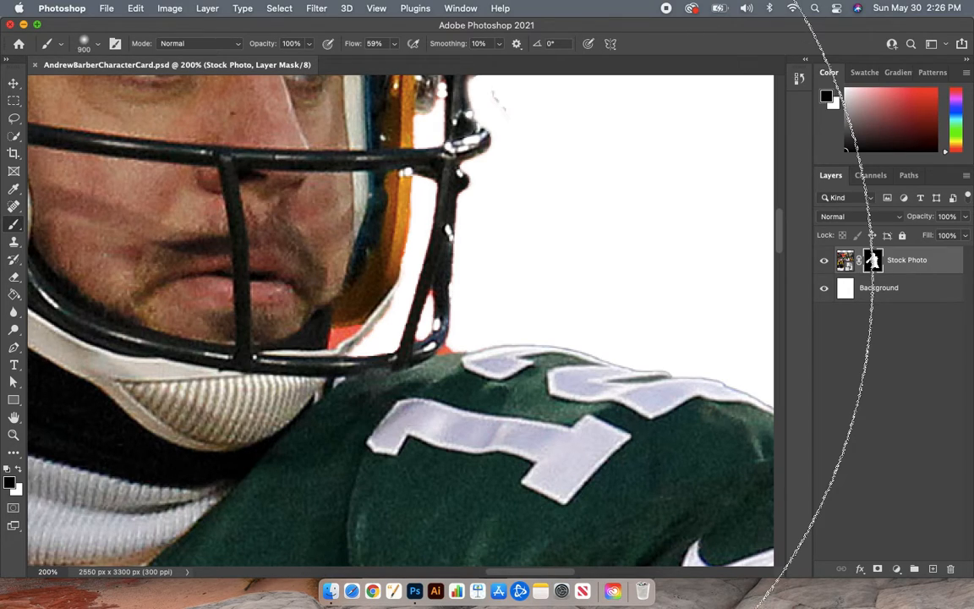
Step: Reduce the brush size to 15 px and set the brush flow to 82%
key(bracketleft)
key(bracketleft)
key(bracketleft)
key(bracketleft)
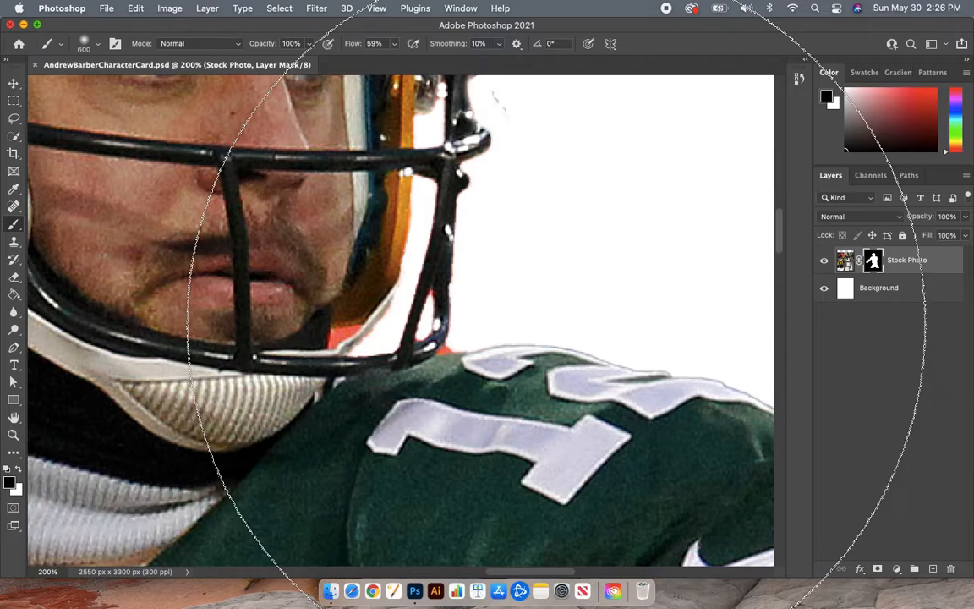
key(bracketleft)
key(bracketleft)
key(bracketleft)
key(bracketleft)
key(bracketleft)
key(bracketleft)
key(bracketleft)
key(bracketleft)
key(bracketleft)
key(bracketleft)
key(bracketleft)
key(bracketleft)
key(bracketleft)
key(bracketleft)
key(bracketleft)
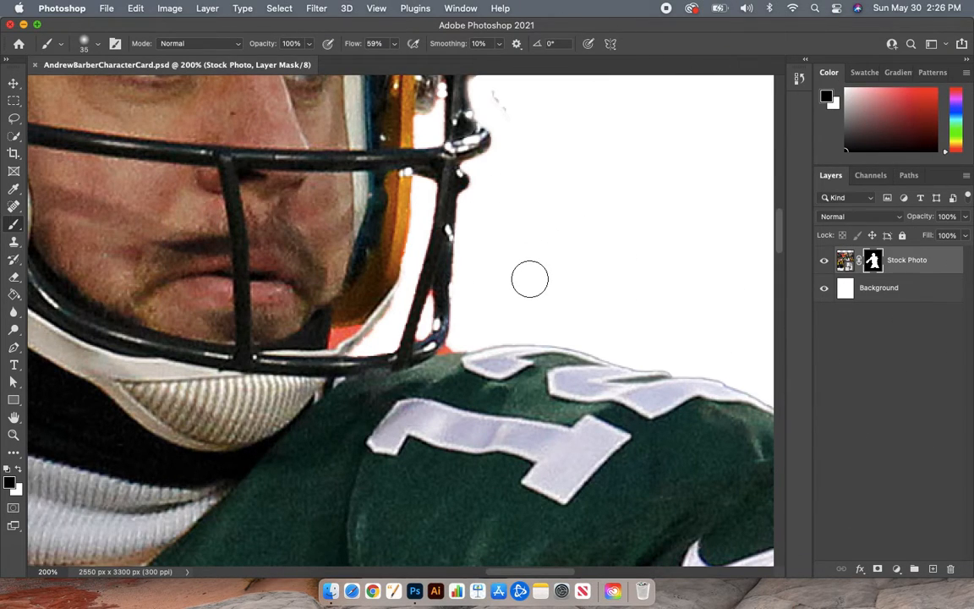
key(bracketleft)
key(bracketleft)
key(bracketright)
click(393, 44)
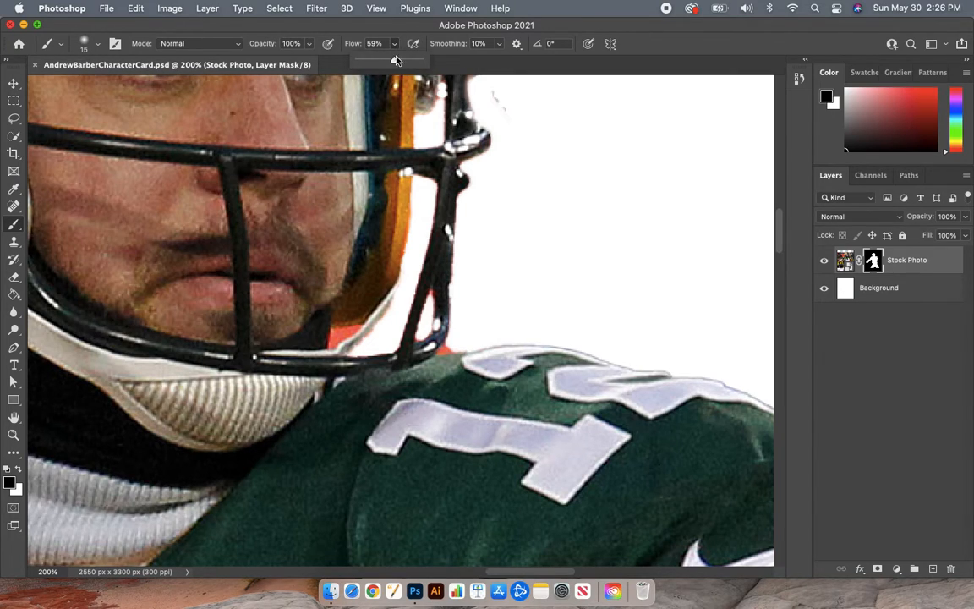
mouse_move(395, 62)
mouse_down()
mouse_move(422, 60)
mouse_move(409, 64)
mouse_up()
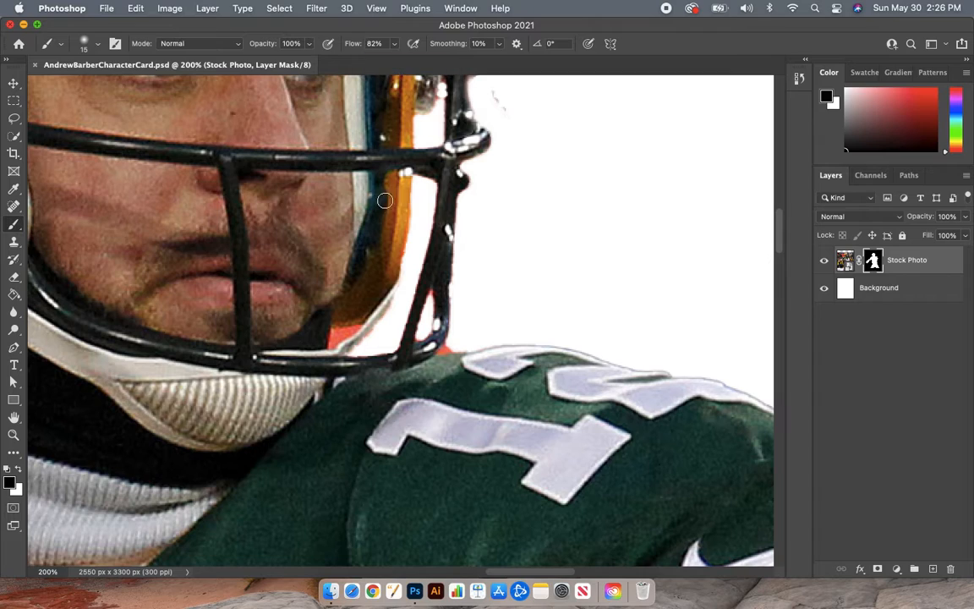
Step: Swap the foreground and background colours back and forth between black and white while the layer mask is active
click(19, 471)
click(20, 471)
click(19, 471)
click(20, 470)
click(20, 471)
click(19, 471)
key(x)
key(x)
key(x)
key(x)
key(x)
key(x)
key(x)
key(x)
key(x)
key(x)
Step: Paint black on the Stock Photo layer's mask to hide a small patch of the player's face beside the nose
click(844, 261)
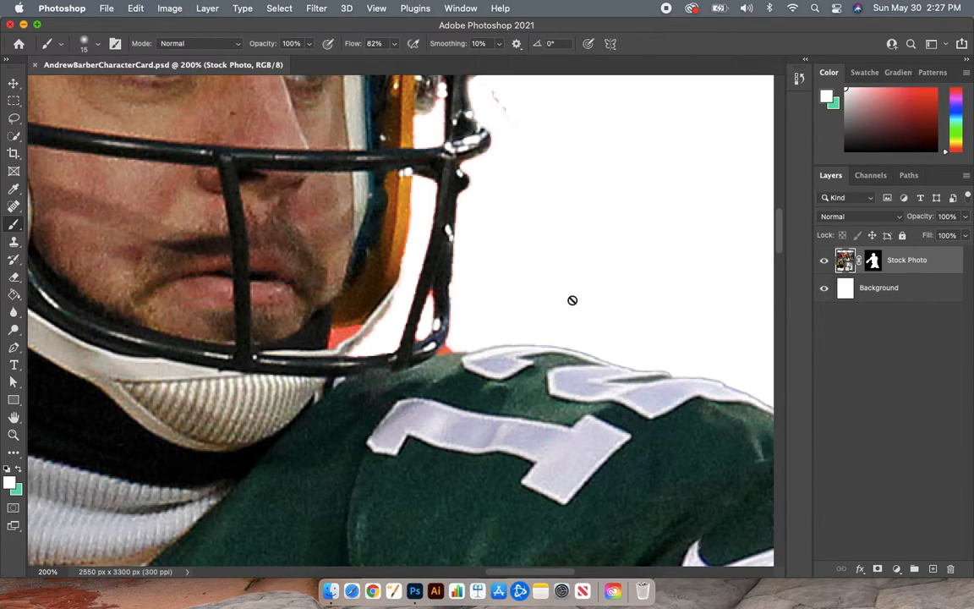
click(872, 260)
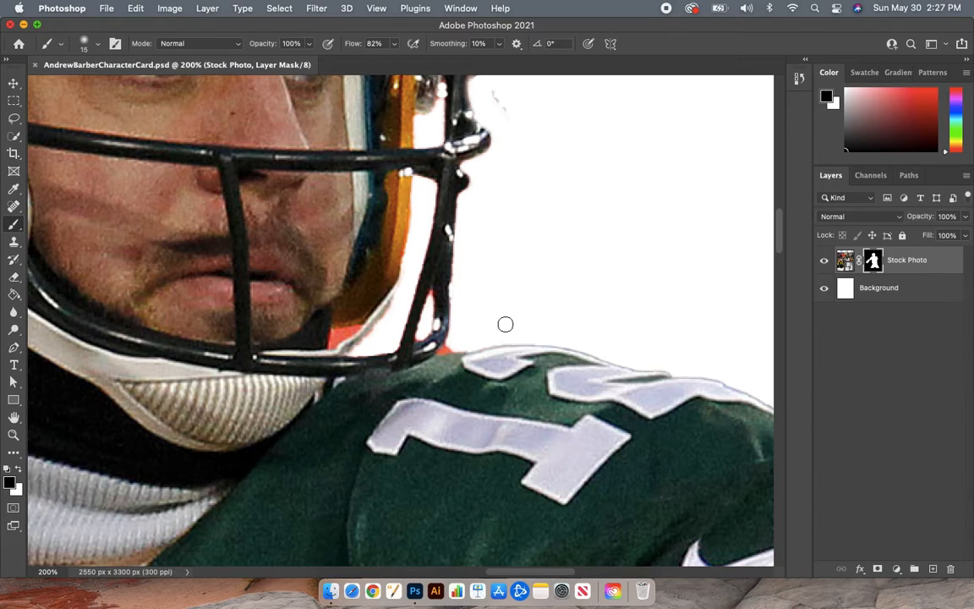
mouse_move(160, 245)
mouse_down()
mouse_move(208, 257)
mouse_move(182, 175)
mouse_move(153, 261)
mouse_move(208, 230)
mouse_move(187, 201)
mouse_move(171, 238)
mouse_move(183, 196)
mouse_move(208, 256)
mouse_move(180, 237)
mouse_move(205, 245)
mouse_up()
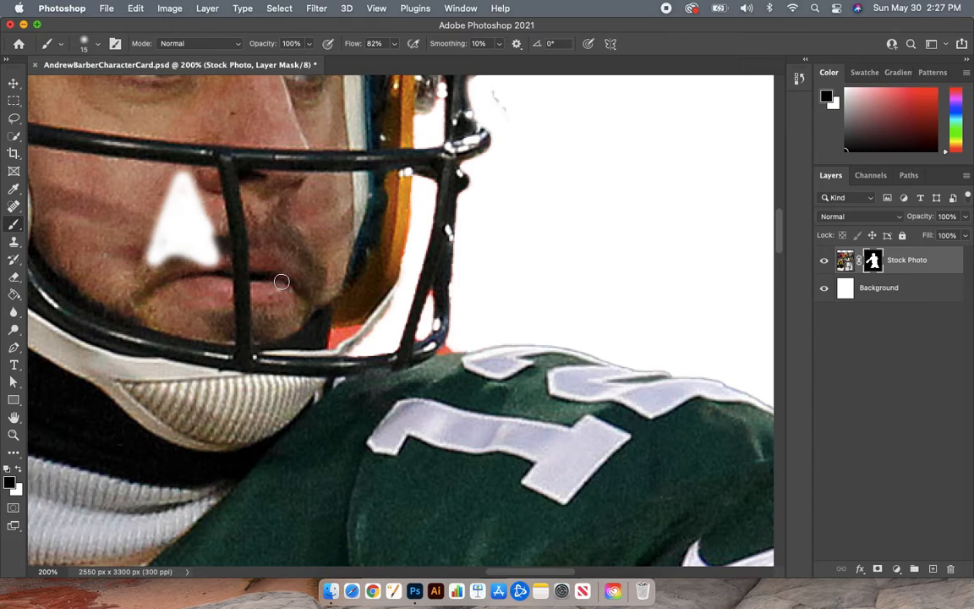
Step: Restore the hidden face patch by painting white on the mask with a 35 px brush, and return the foreground colour to black
click(19, 471)
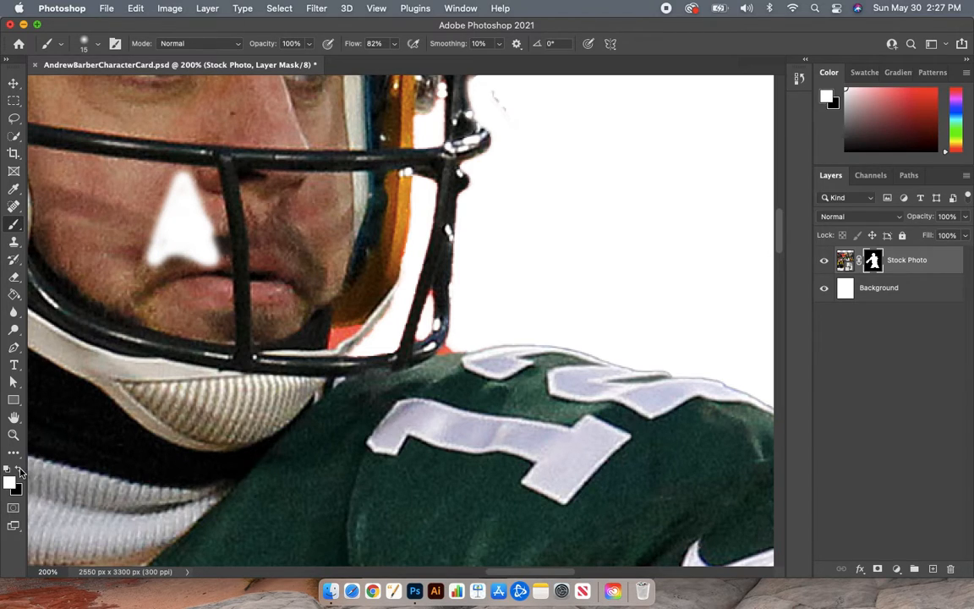
key(bracketright)
key(bracketright)
mouse_move(173, 241)
mouse_down()
mouse_move(184, 196)
mouse_move(172, 200)
mouse_move(159, 252)
mouse_move(175, 185)
mouse_move(191, 189)
mouse_move(155, 274)
mouse_move(187, 206)
mouse_move(209, 279)
mouse_move(197, 245)
mouse_up()
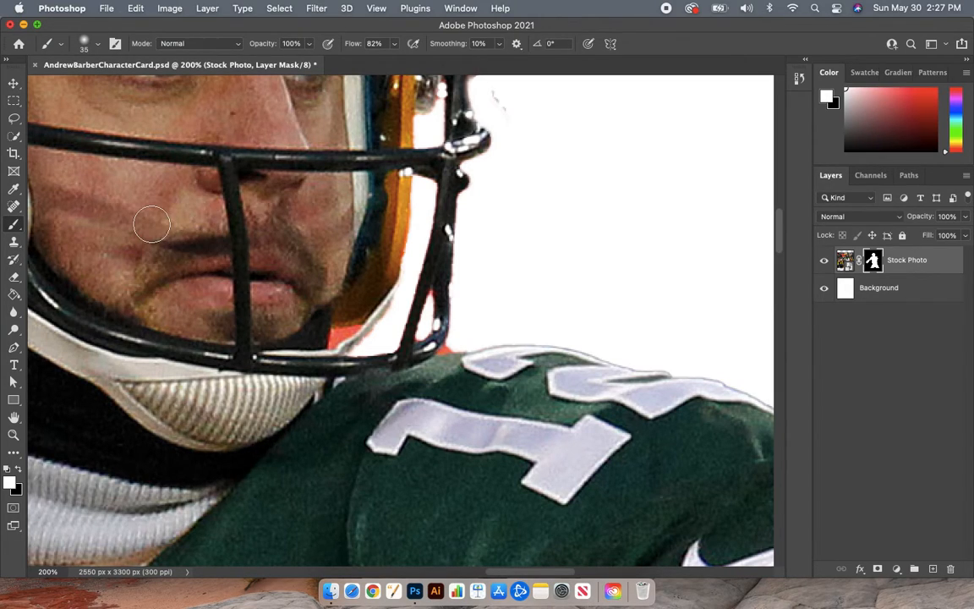
key(x)
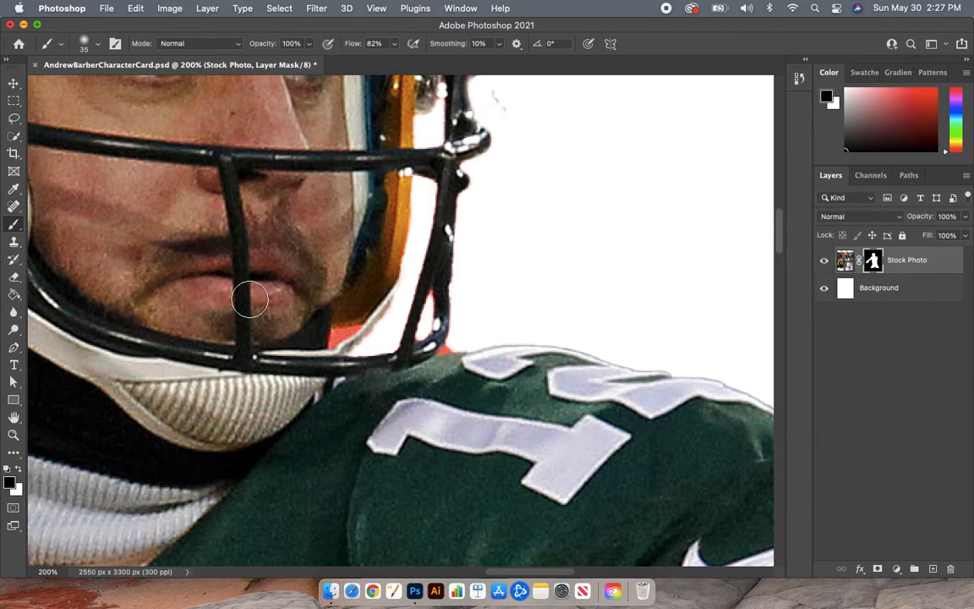
Step: Reduce the brush to 8 px and mask out the leftover background showing through the helmet's face mask opening
key(bracketleft)
key(bracketleft)
key(bracketleft)
key(bracketleft)
key(bracketleft)
key(bracketleft)
key(super+equal)
key(super+equal)
mouse_move(269, 342)
mouse_down()
mouse_move(316, 334)
mouse_move(266, 372)
mouse_move(322, 329)
mouse_move(268, 346)
mouse_move(260, 373)
mouse_move(269, 366)
mouse_move(268, 346)
mouse_move(257, 375)
mouse_move(264, 345)
mouse_move(280, 338)
mouse_move(314, 375)
mouse_move(351, 340)
mouse_move(383, 296)
mouse_move(417, 187)
mouse_move(428, 261)
mouse_move(454, 291)
mouse_move(462, 274)
mouse_move(462, 326)
mouse_move(434, 356)
mouse_move(462, 265)
mouse_move(443, 322)
mouse_move(464, 268)
mouse_move(464, 321)
mouse_move(486, 364)
mouse_move(499, 377)
mouse_move(539, 376)
mouse_move(478, 384)
mouse_move(504, 352)
mouse_move(493, 370)
mouse_move(508, 322)
mouse_move(511, 235)
mouse_up()
key(super+1)
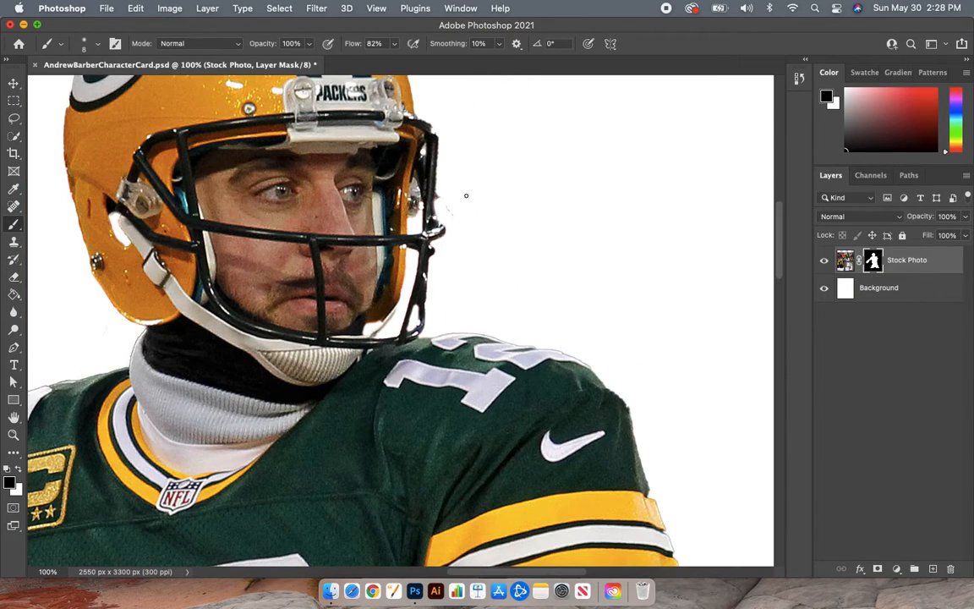
Step: Mask out the stray specks and remnants in front of the helmet's face mask with a 15 px brush at 400% magnification
key(super+equal)
key(super+equal)
key(super+equal)
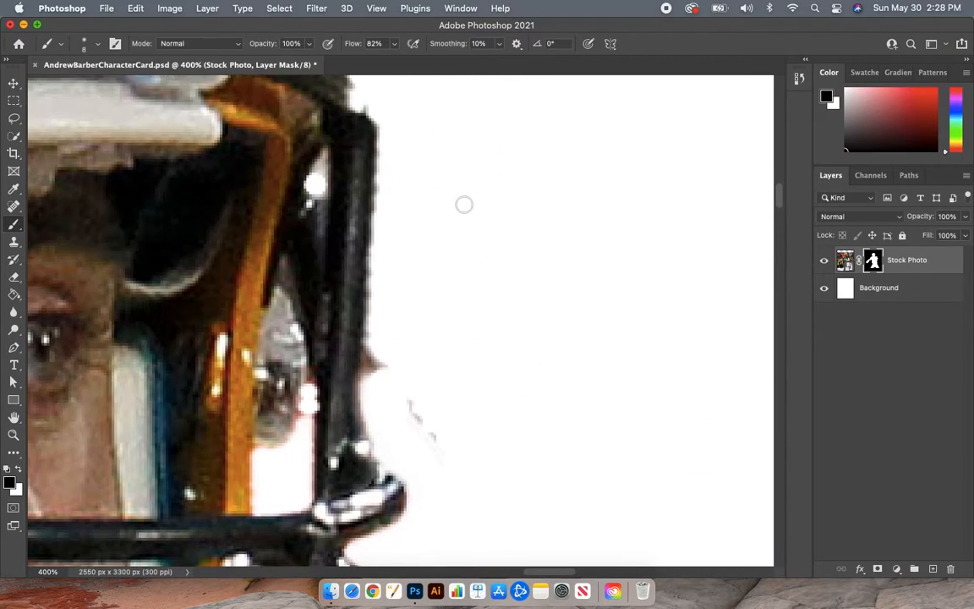
scroll(463, 204, down, 4)
key(bracketright)
key(bracketright)
key(bracketright)
mouse_move(416, 261)
mouse_down()
mouse_move(454, 328)
mouse_move(402, 258)
mouse_move(473, 361)
mouse_move(400, 217)
mouse_move(379, 236)
mouse_move(380, 199)
mouse_move(382, 230)
mouse_move(390, 193)
mouse_move(426, 318)
mouse_up()
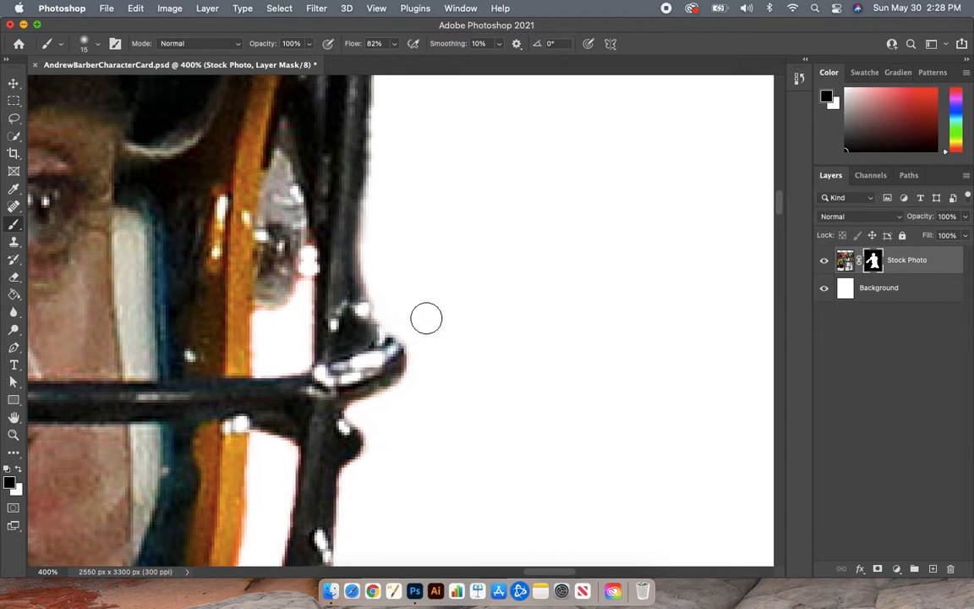
Step: Examine the cutout edges around the player's jersey, arms and football at 50% magnification
key(ctrl+minus)
key(ctrl+minus)
key(ctrl+minus)
key(ctrl+minus)
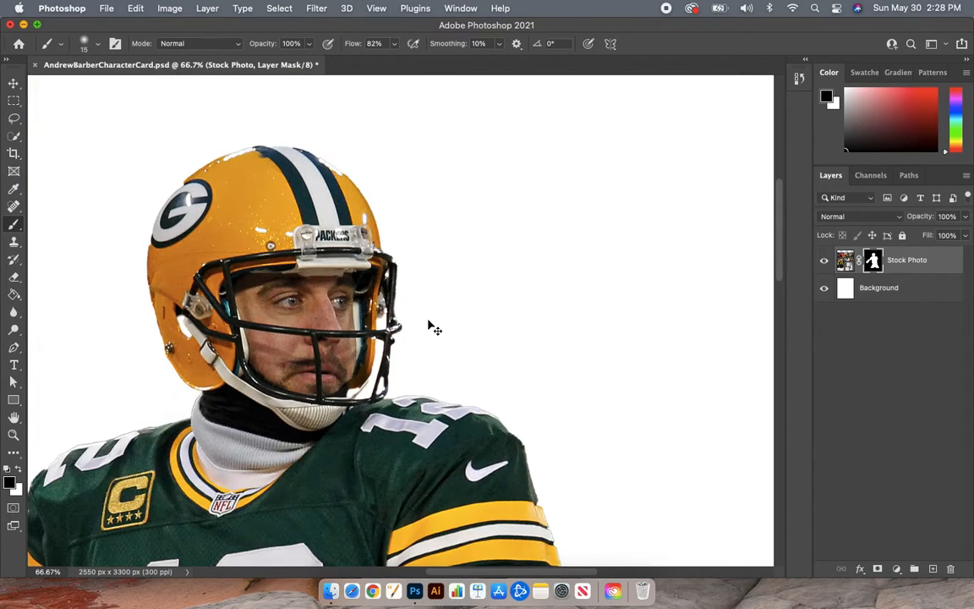
key(ctrl+minus)
scroll(427, 325, down, 5)
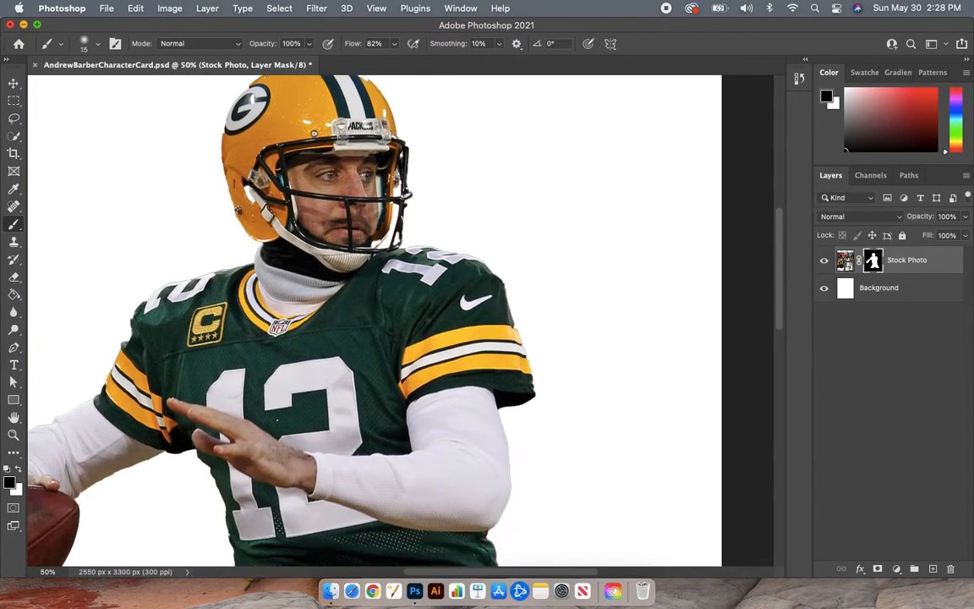
scroll(427, 319, down, 5)
scroll(428, 320, left, 5)
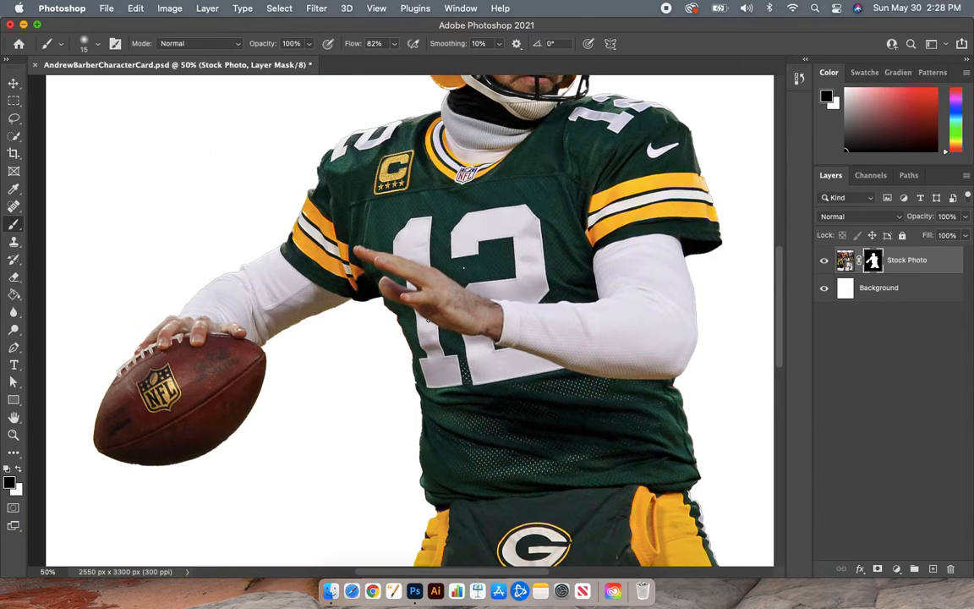
scroll(568, 346, right, 5)
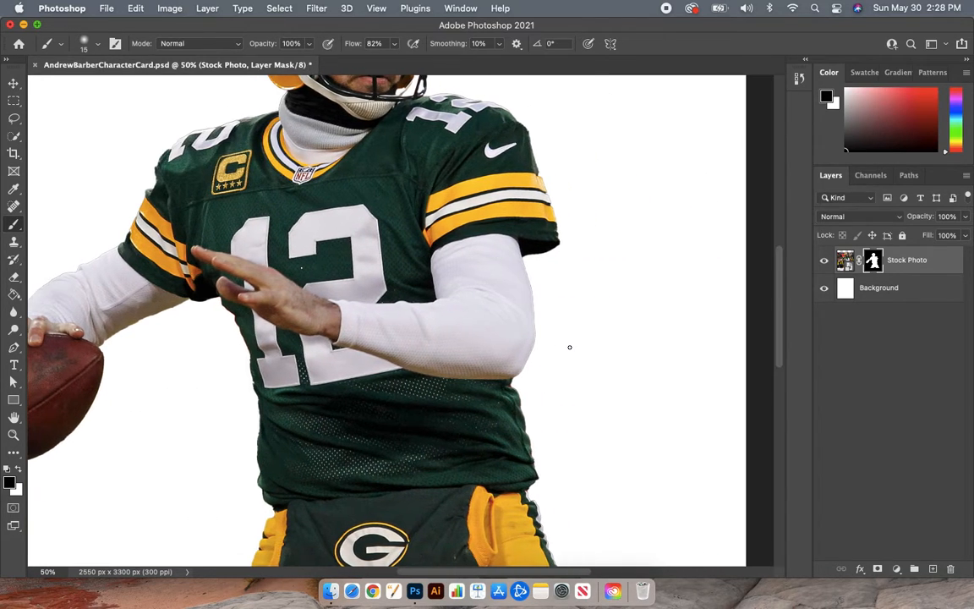
Step: Enlarge the brush to 30 px and paint black on the mask along the jersey sleeve's lower edge and the outer upper arm
scroll(534, 322, up, 3)
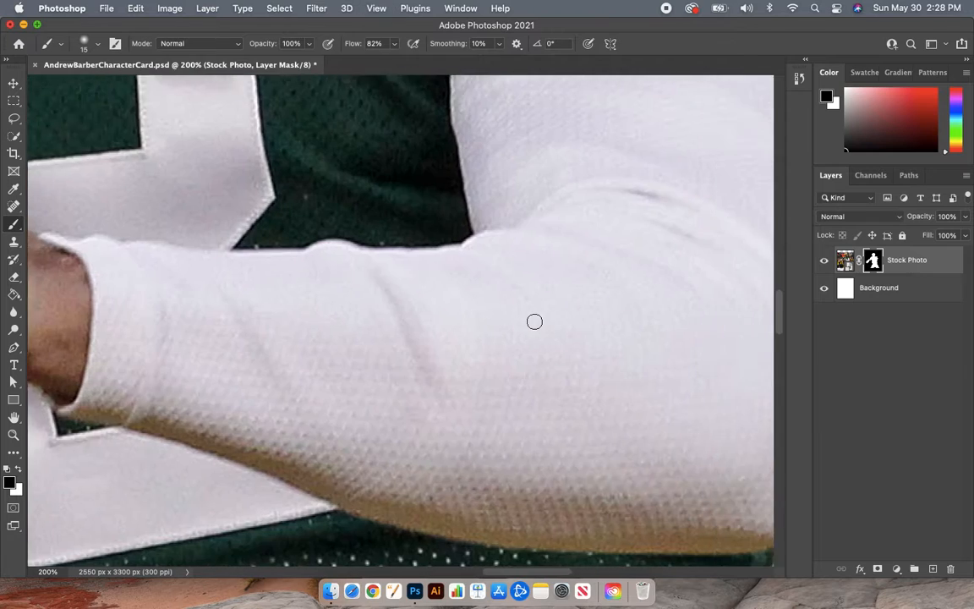
scroll(534, 321, left, 3)
scroll(534, 321, up, 3)
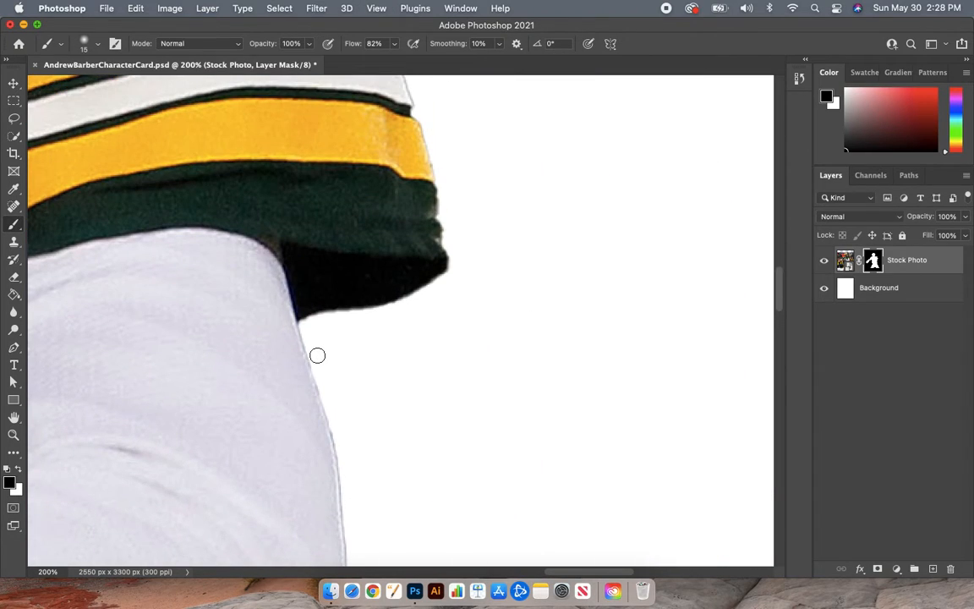
scroll(317, 355, down, 1)
scroll(317, 355, down, 2)
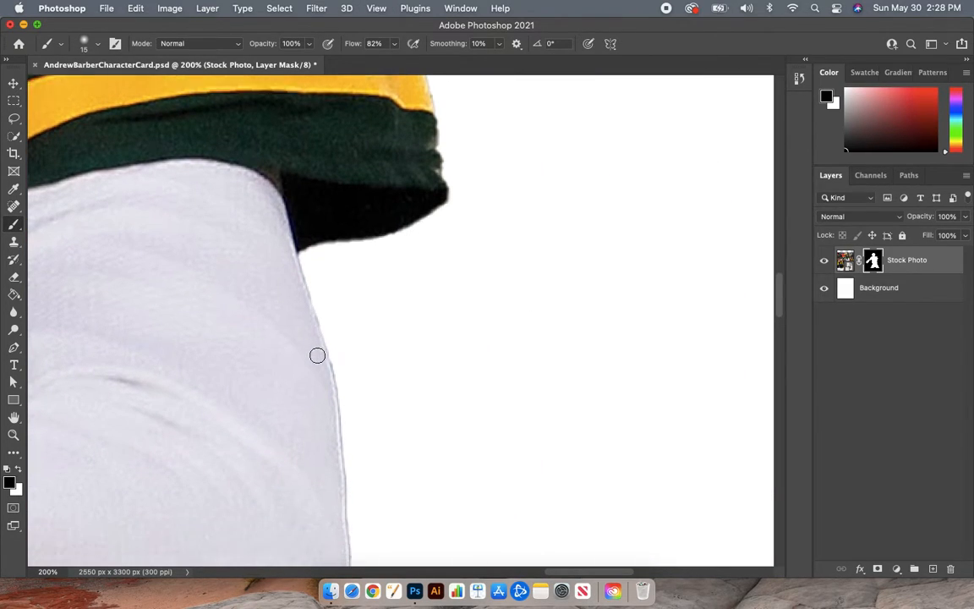
key(bracketright)
key(bracketright)
key(bracketright)
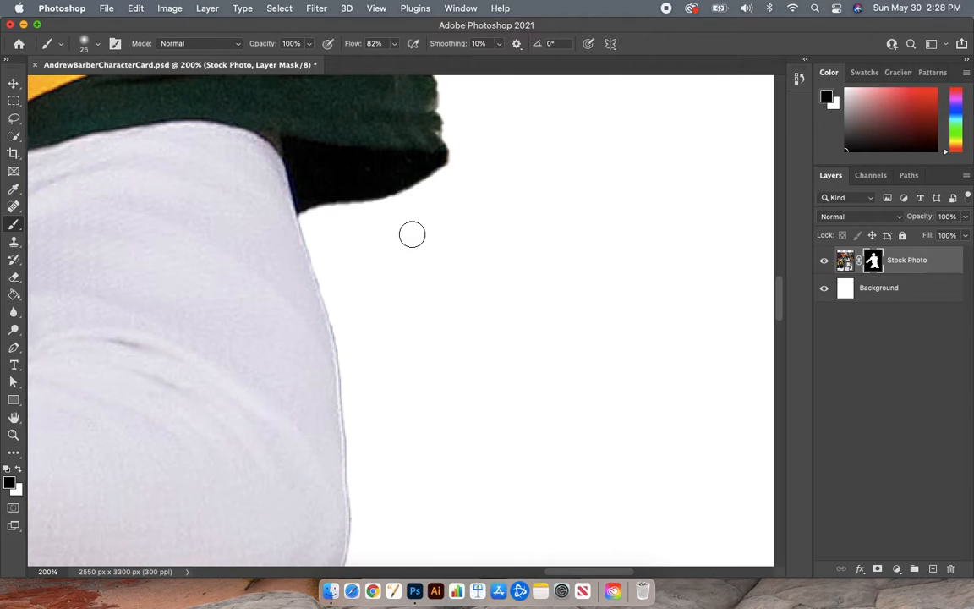
mouse_move(428, 200)
mouse_down()
mouse_move(453, 180)
mouse_move(404, 211)
mouse_move(369, 217)
mouse_move(425, 202)
mouse_move(459, 165)
mouse_move(436, 191)
mouse_move(324, 225)
mouse_move(379, 213)
mouse_move(328, 218)
mouse_move(318, 233)
mouse_move(316, 218)
mouse_move(315, 237)
mouse_move(309, 218)
mouse_move(346, 343)
mouse_move(322, 243)
mouse_move(449, 213)
mouse_up()
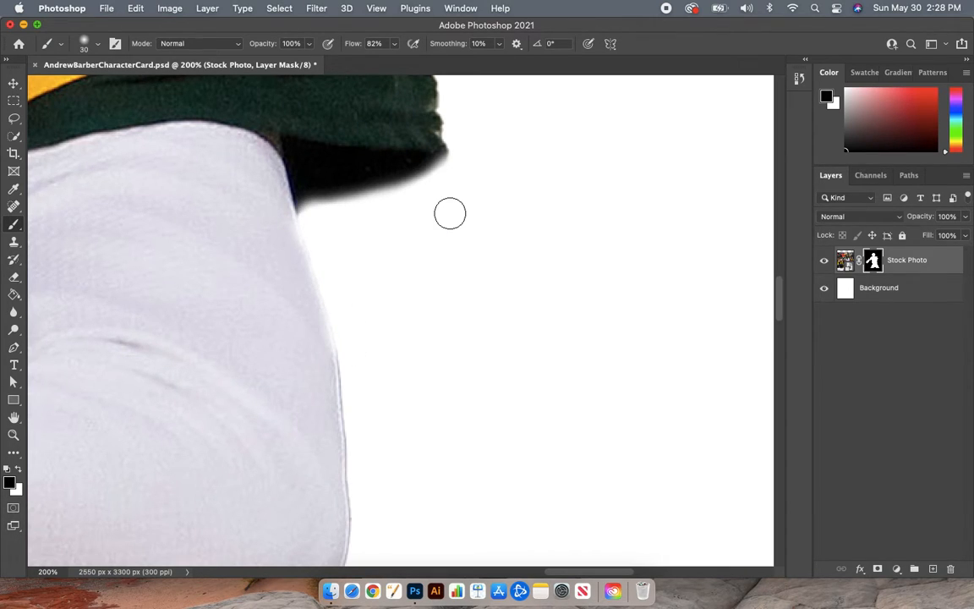
Step: Check the whole player cutout on the page, toggle the Stock Photo layer's visibility and leave it hidden
key(super+minus)
key(super+minus)
key(super+minus)
key(super+minus)
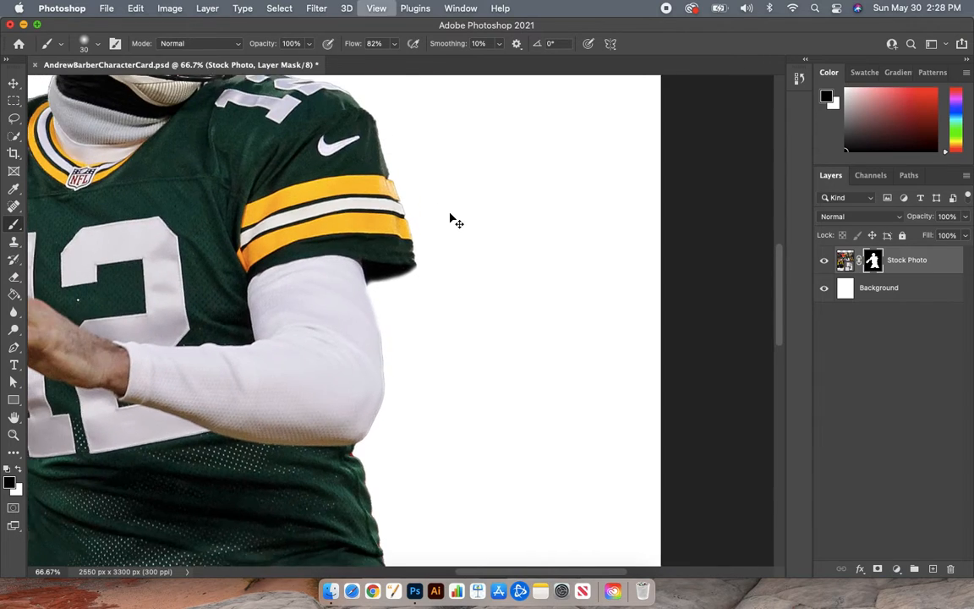
key(super+minus)
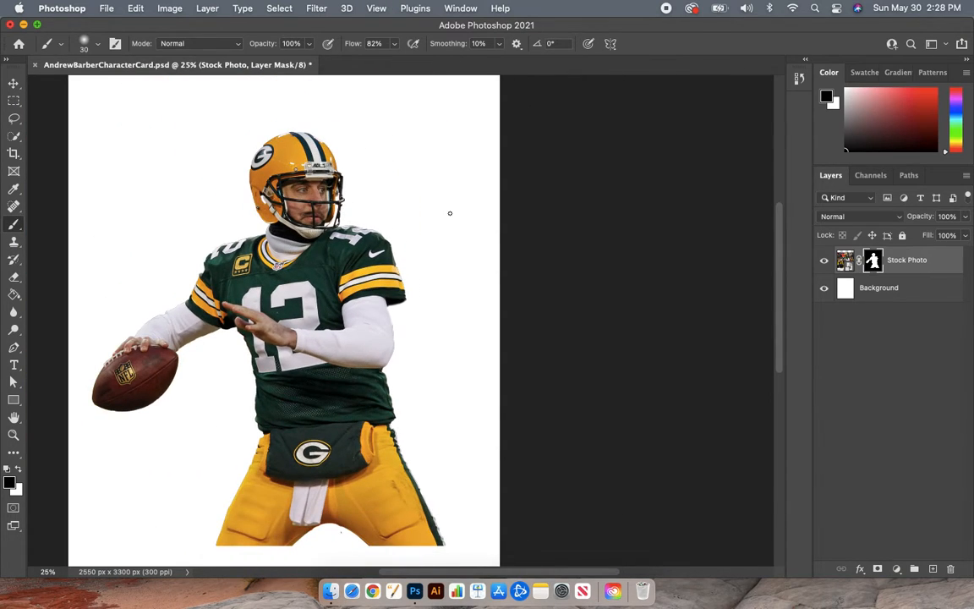
scroll(397, 343, left, 5)
scroll(397, 344, down, 2)
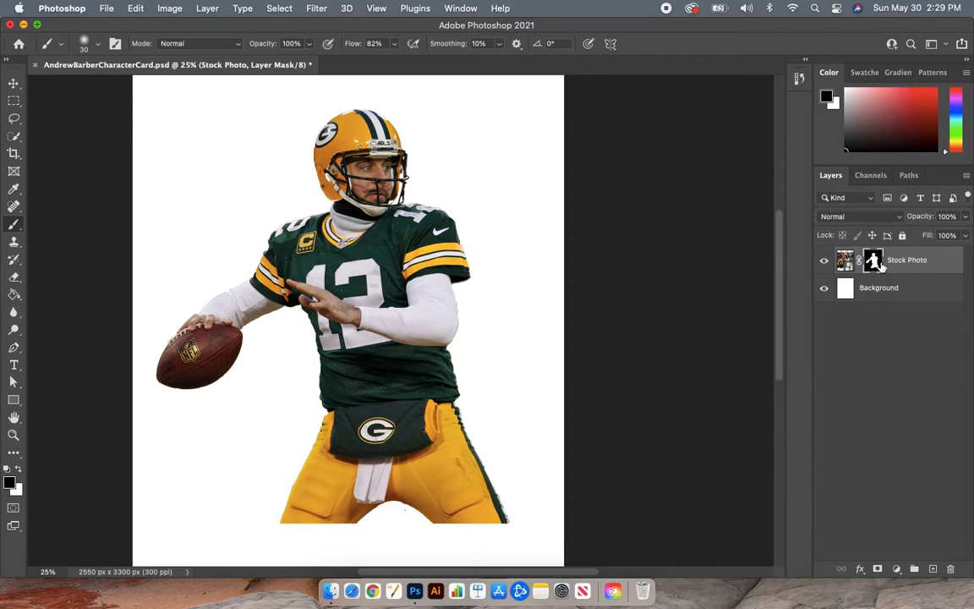
click(823, 263)
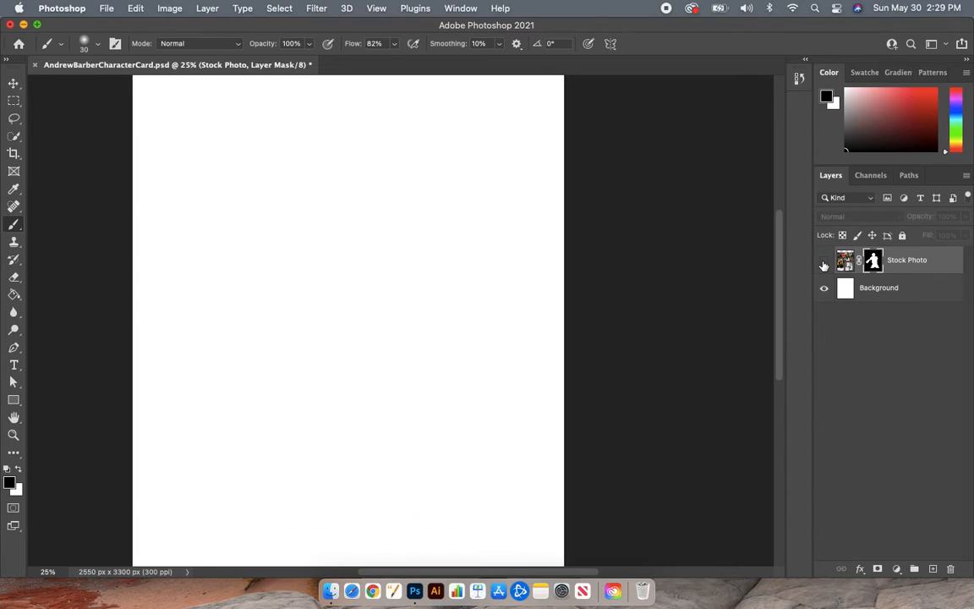
click(824, 263)
click(824, 263)
key(super+minus)
key(super+minus)
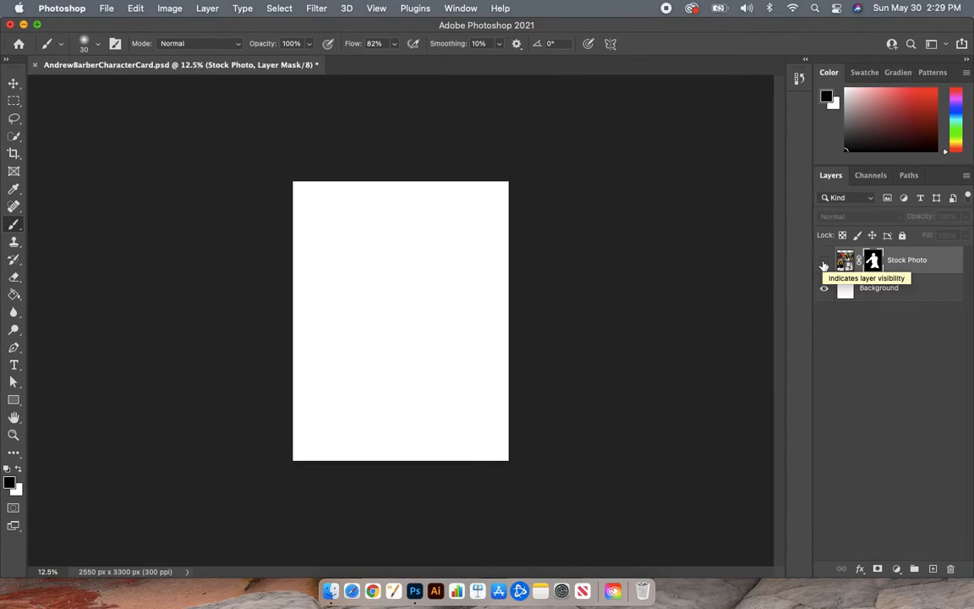
Step: Switch to Finder and open the Character Card folder inside Documents > Digital Art Example Files
click(325, 574)
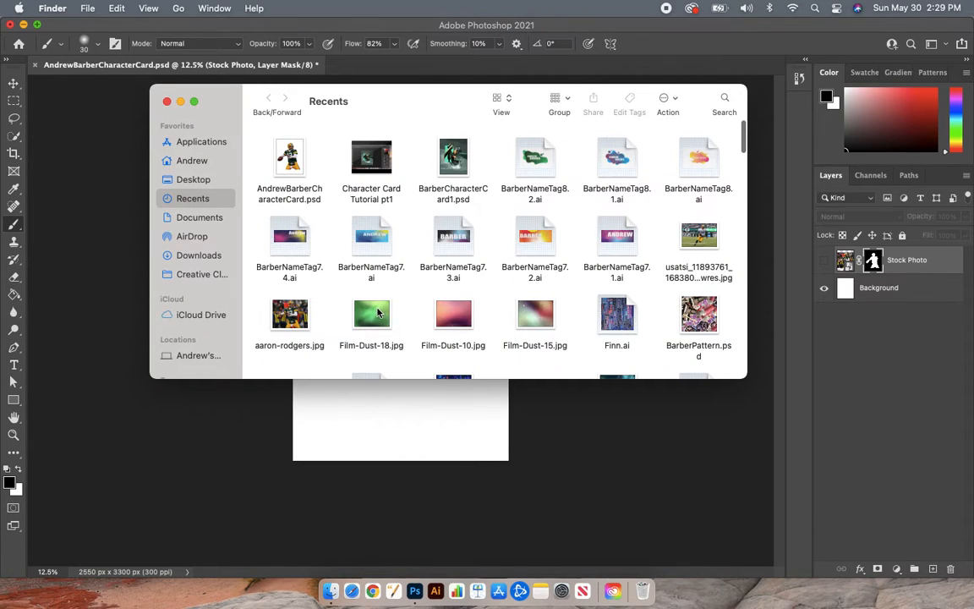
click(179, 217)
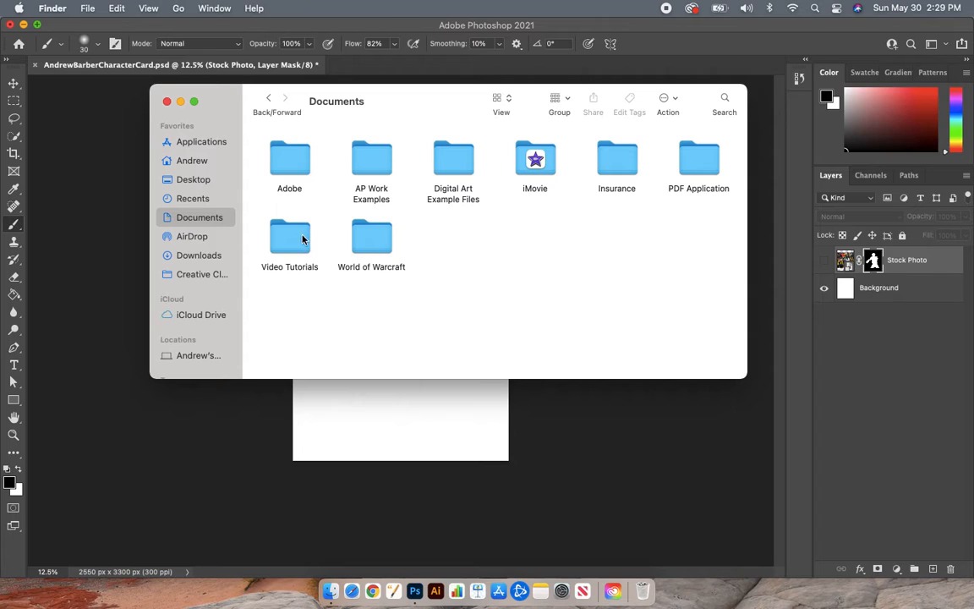
double_click(458, 163)
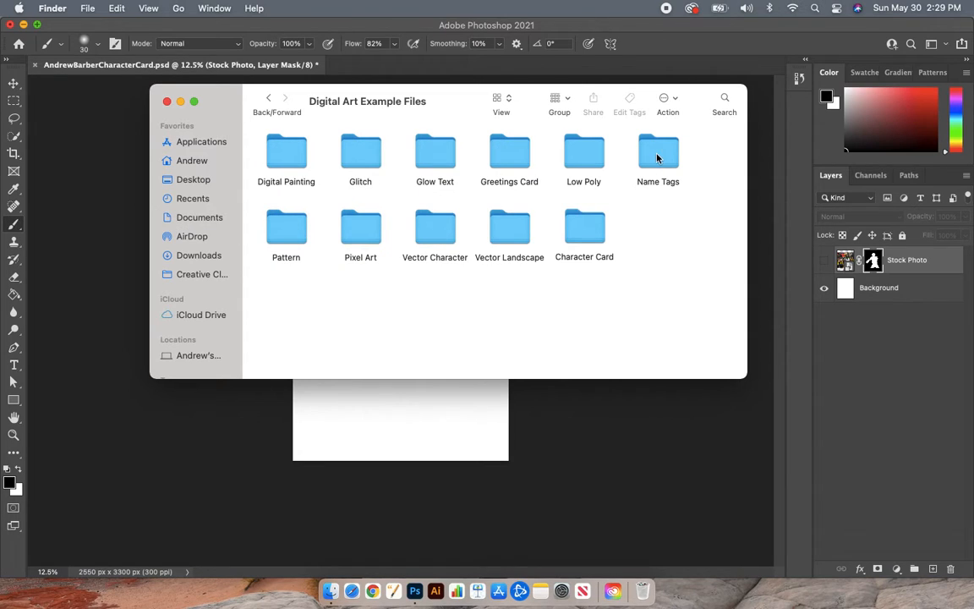
double_click(583, 226)
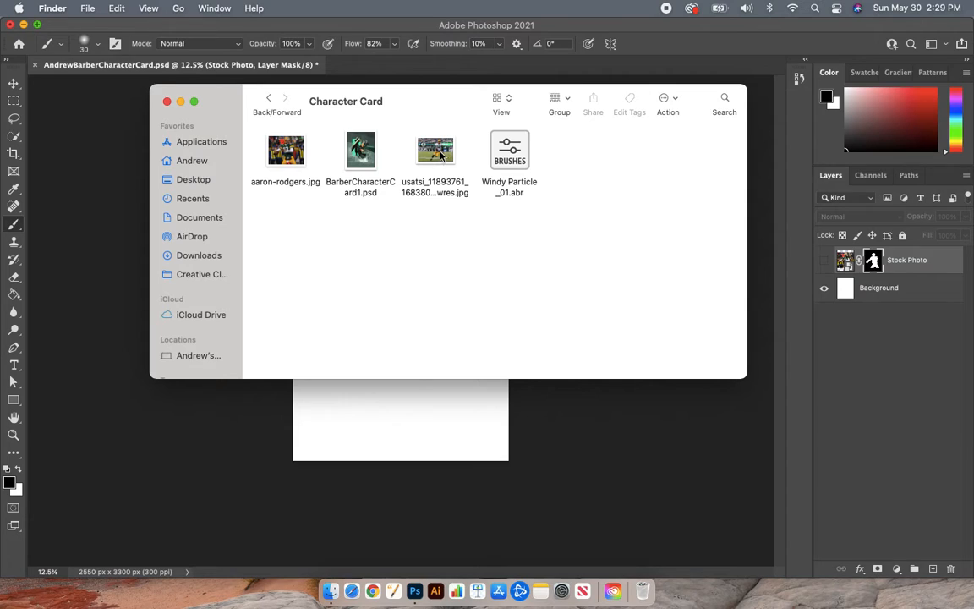
Step: Place usatsi_11893761_168380931_lowres.jpg into the card document, scale it up beyond the page width and centre the running player on the page
drag(435, 157, 406, 406)
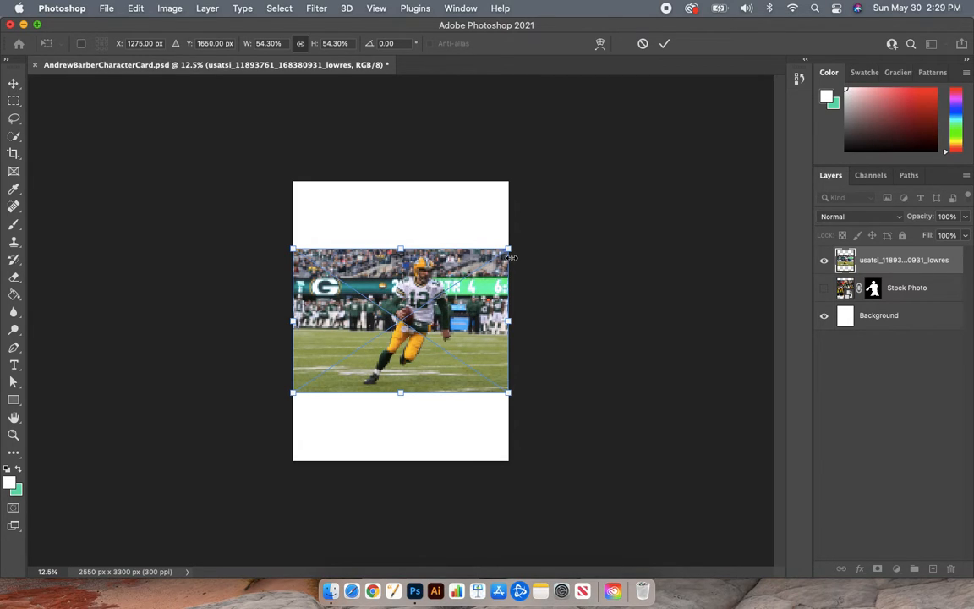
drag(513, 257, 592, 147)
drag(464, 322, 404, 356)
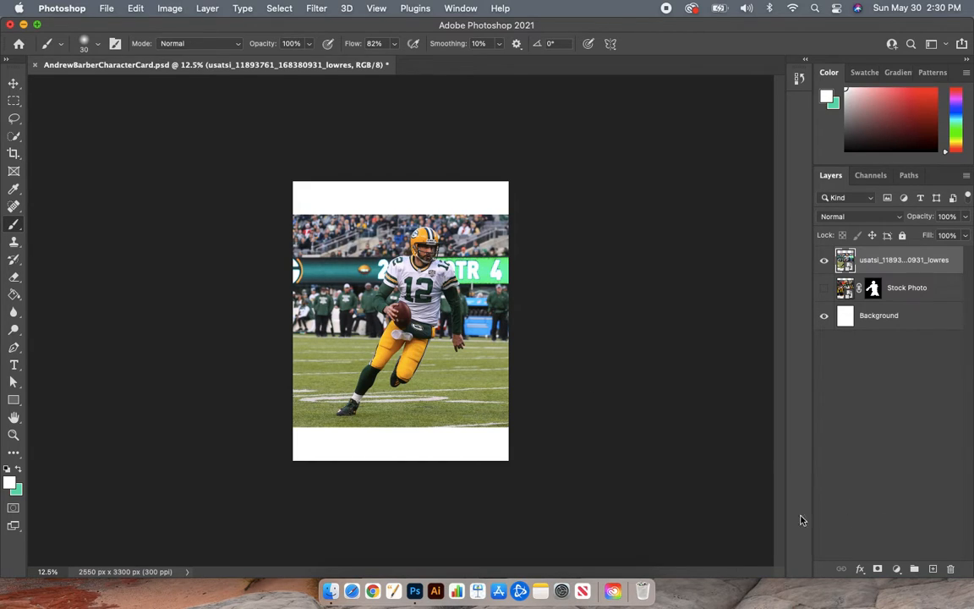
Step: Set the Quick Selection tool to add to the selection and select the running player with Select Subject
click(13, 136)
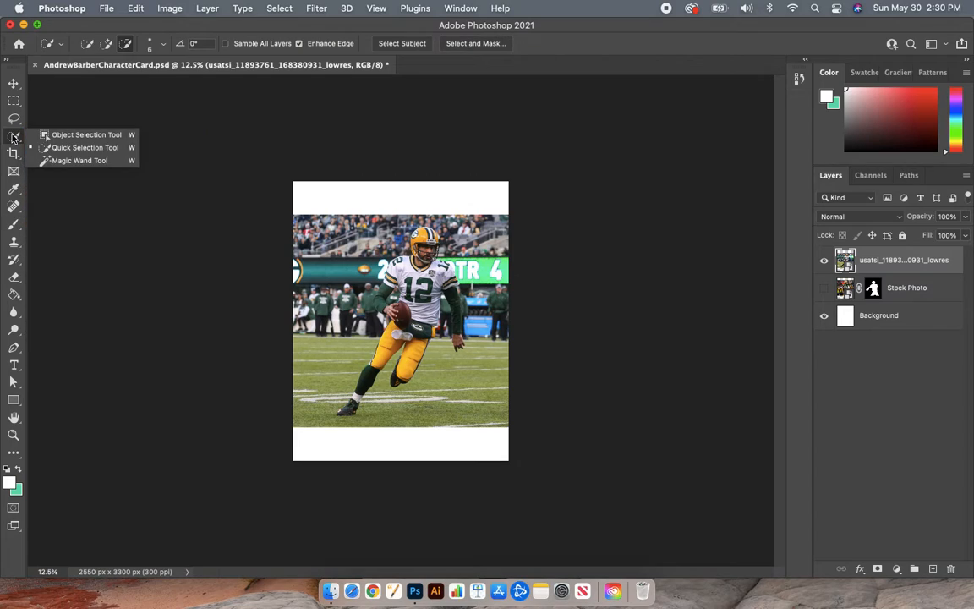
click(60, 151)
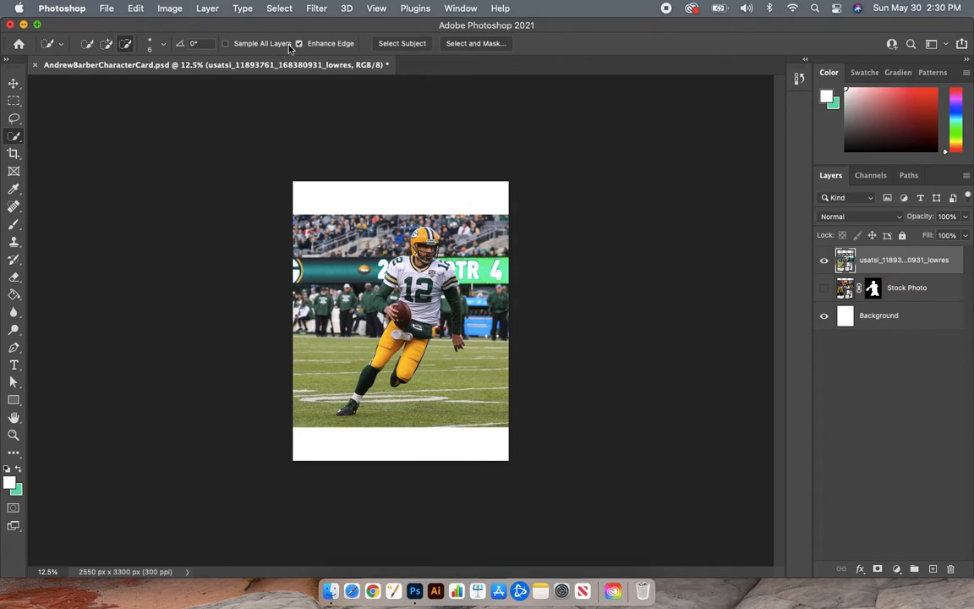
click(105, 45)
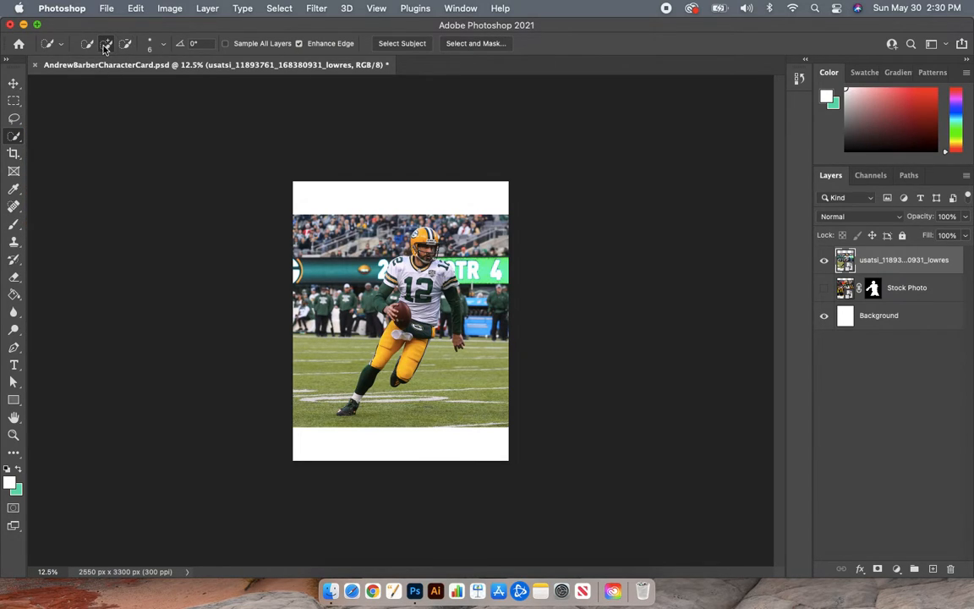
click(409, 42)
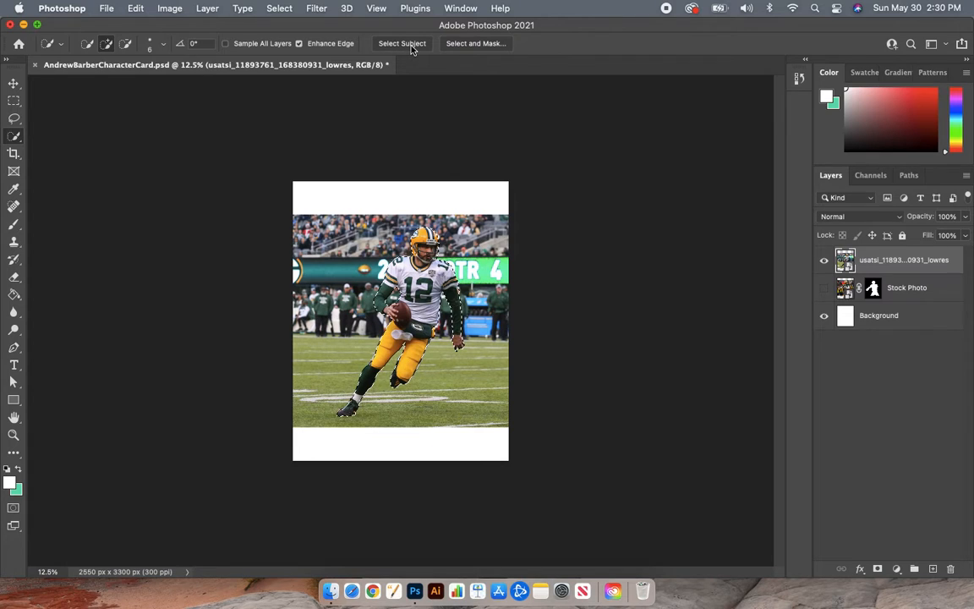
key(super+equal)
key(super+equal)
key(super+equal)
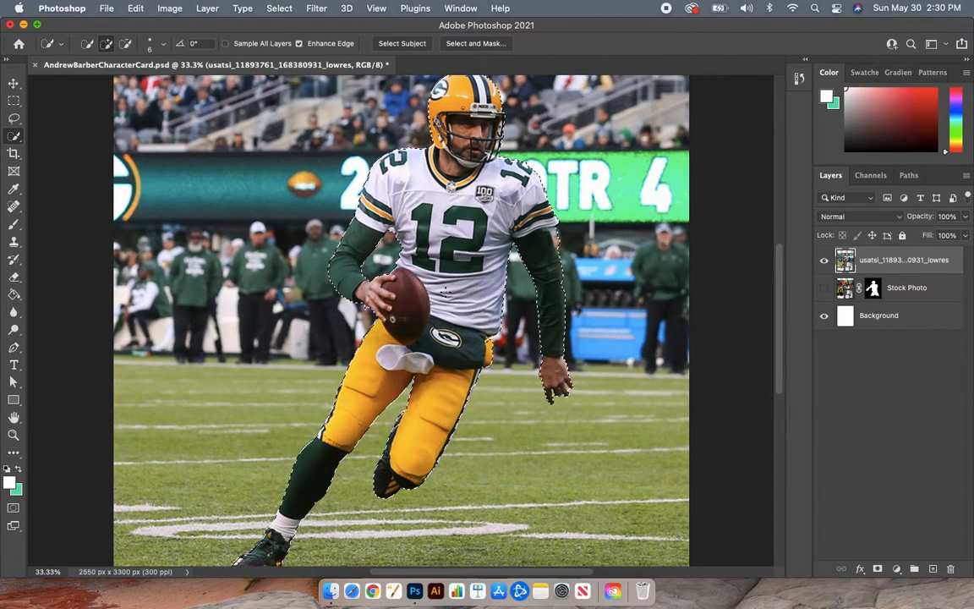
scroll(423, 254, up, 2)
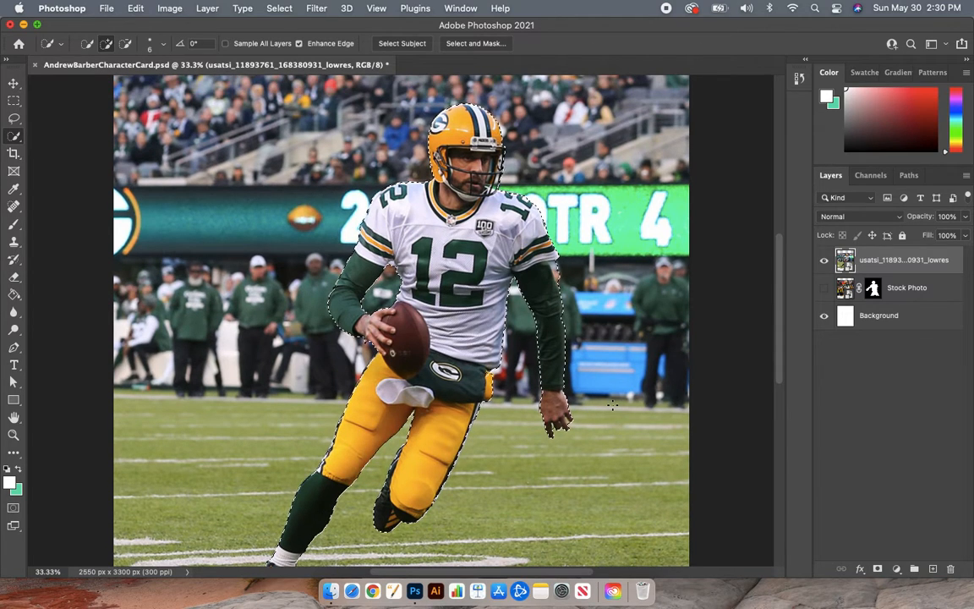
Step: Refine the Quick Selection edge along the wrist and little finger of the hand holding the football
scroll(519, 344, down, 5)
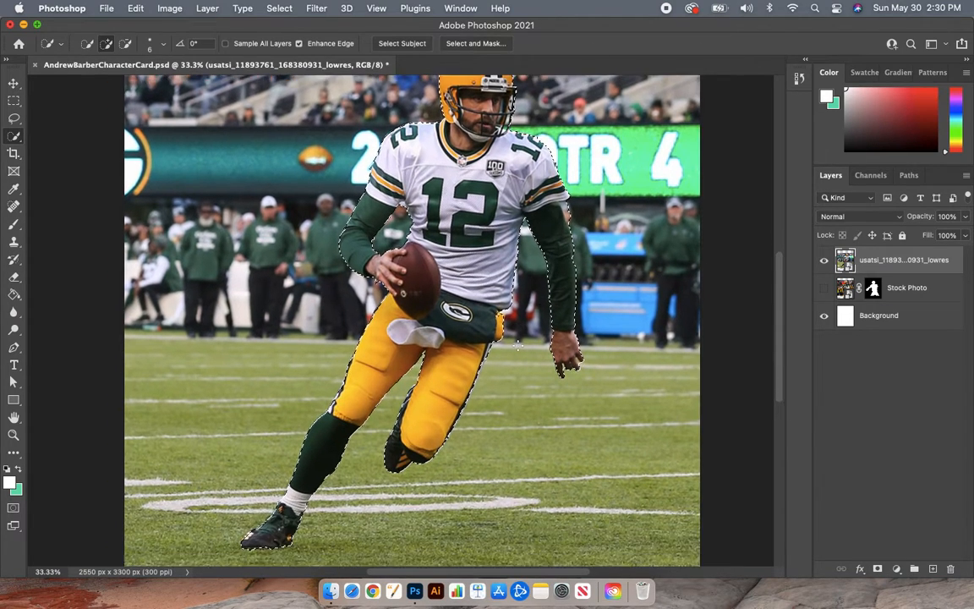
scroll(518, 344, up, 6)
scroll(518, 344, up, 2)
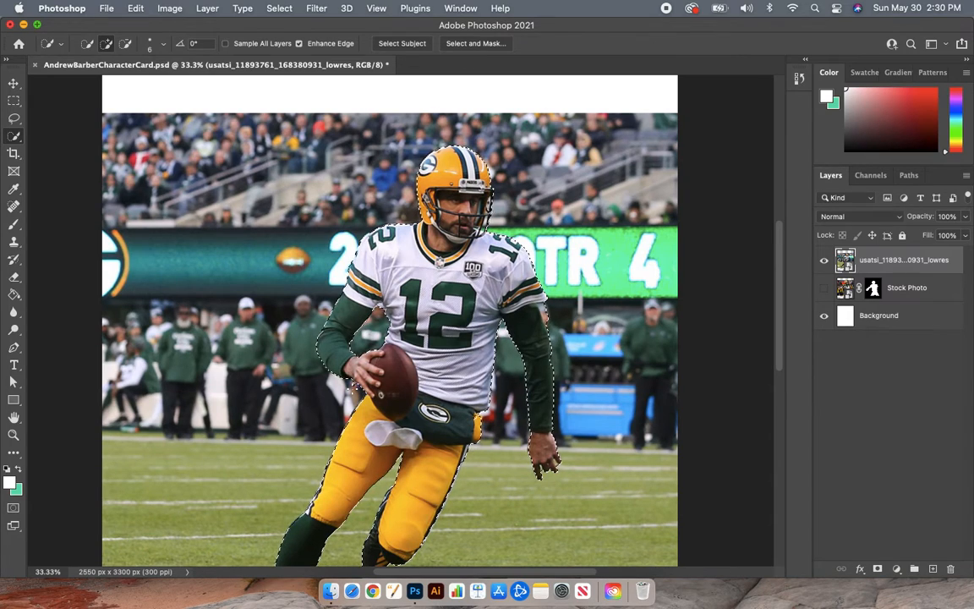
key(super+equal)
key(super+equal)
key(super+equal)
key(super+equal)
key(super+equal)
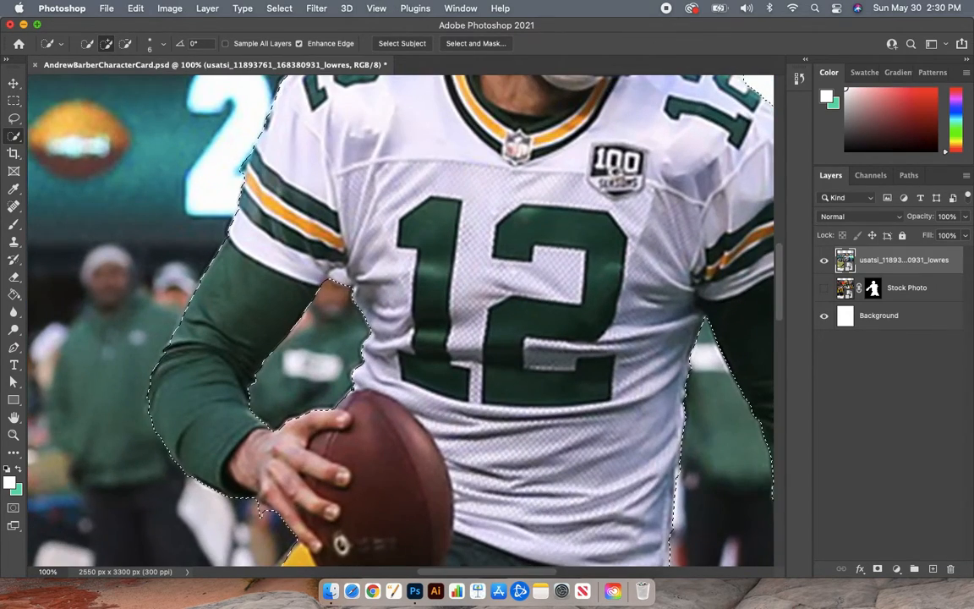
scroll(353, 389, left, 10)
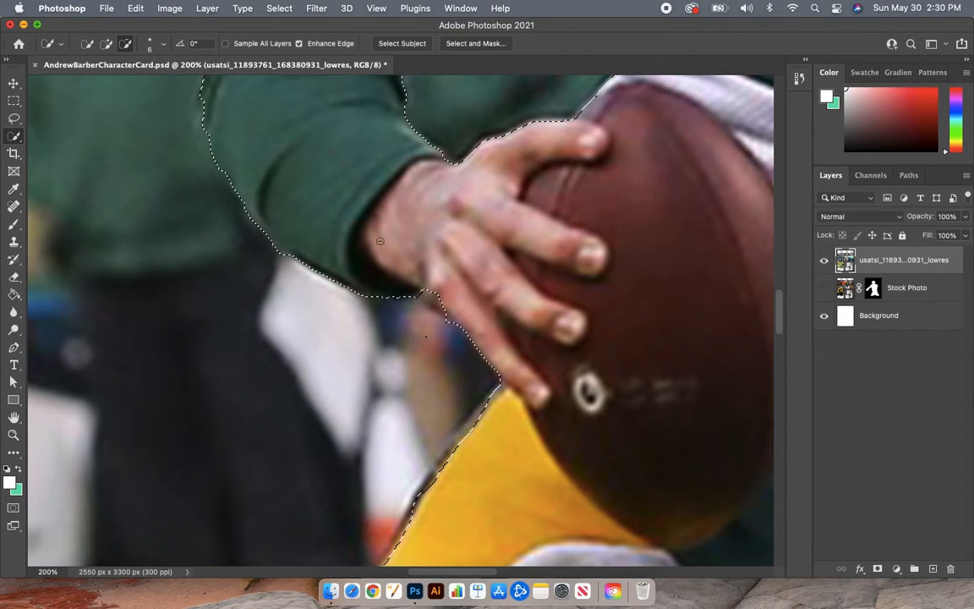
click(106, 43)
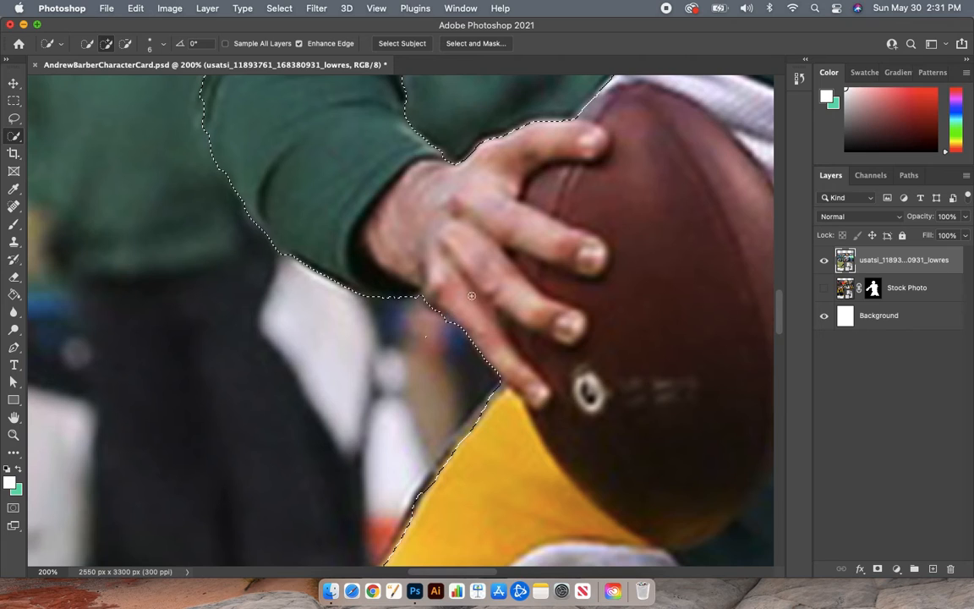
Step: Subtract the blurred bystander behind the lowered arm, just below the jersey sleeve, from the player selection
scroll(480, 291, down, 10)
scroll(479, 291, right, 10)
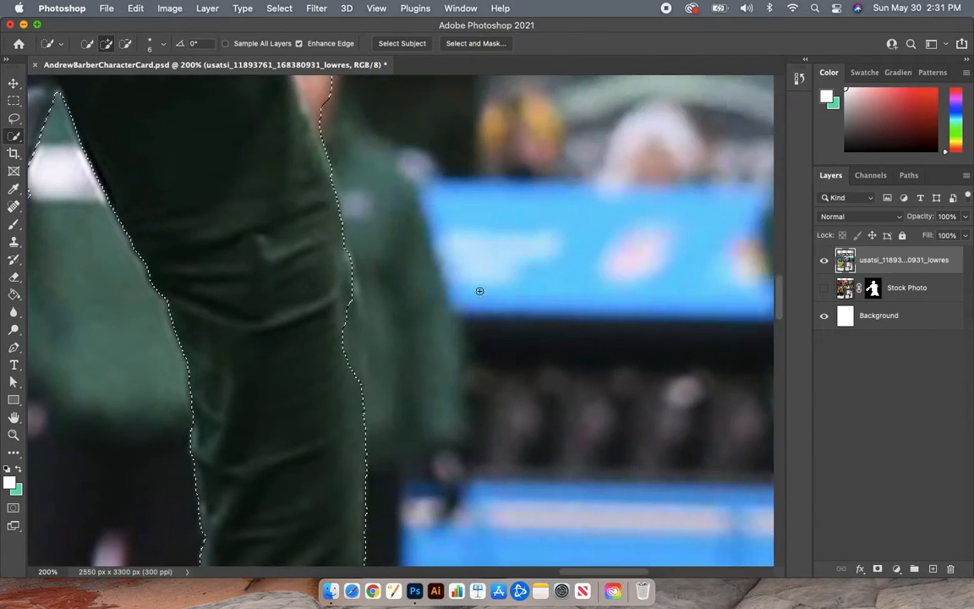
scroll(480, 290, up, 5)
scroll(479, 291, down, 6)
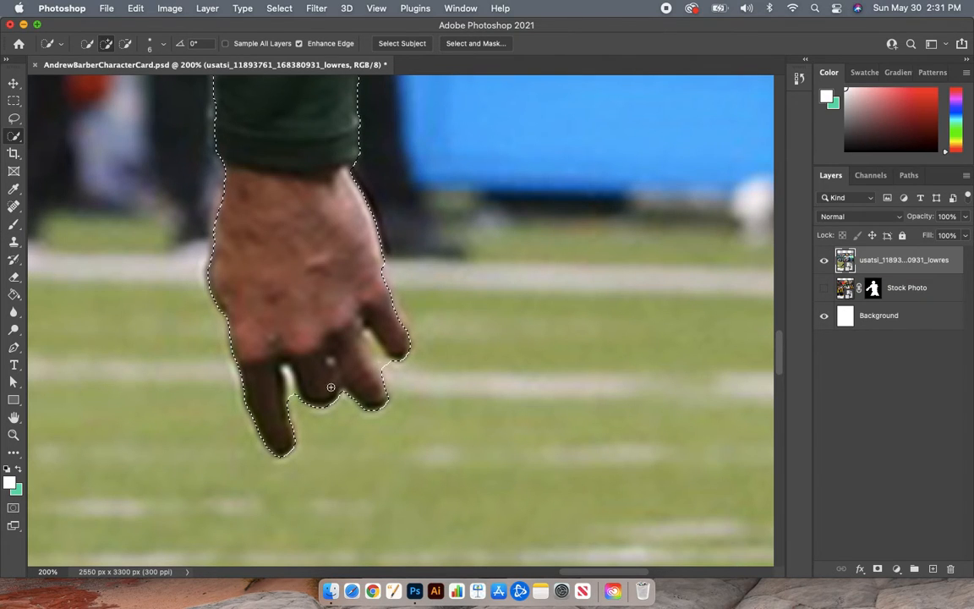
scroll(298, 413, up, 12)
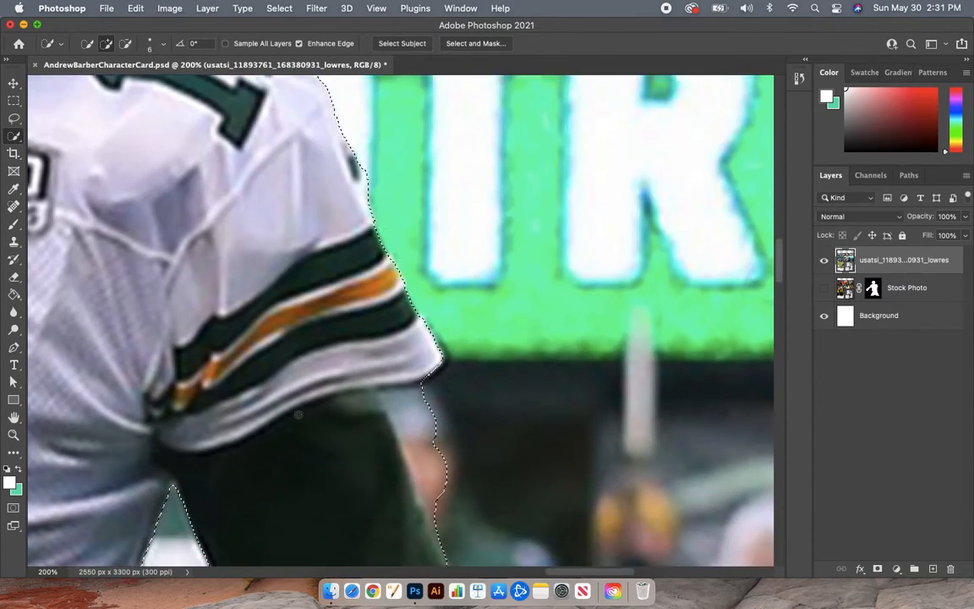
scroll(297, 413, down, 3)
key(alt)
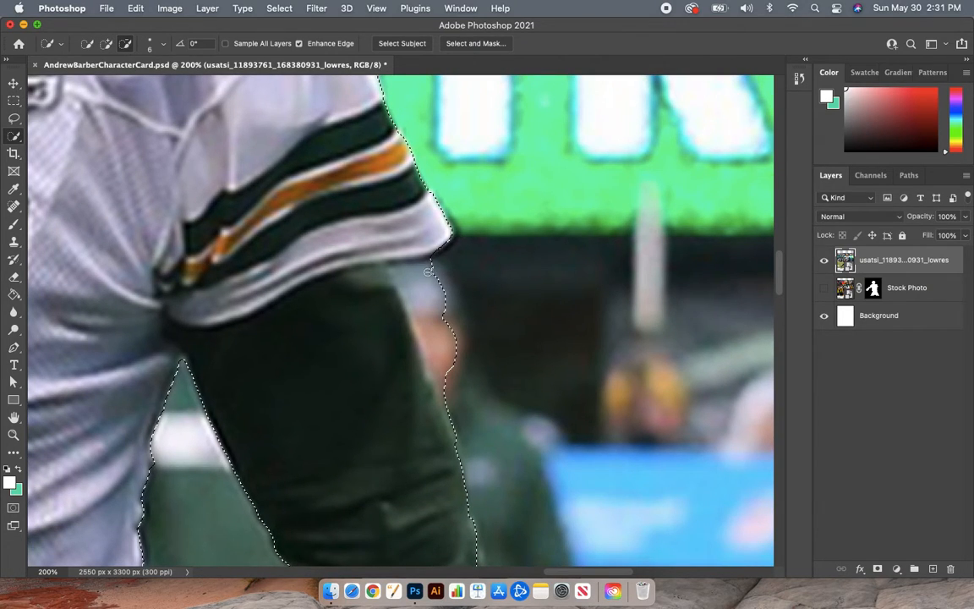
drag(424, 267, 421, 284)
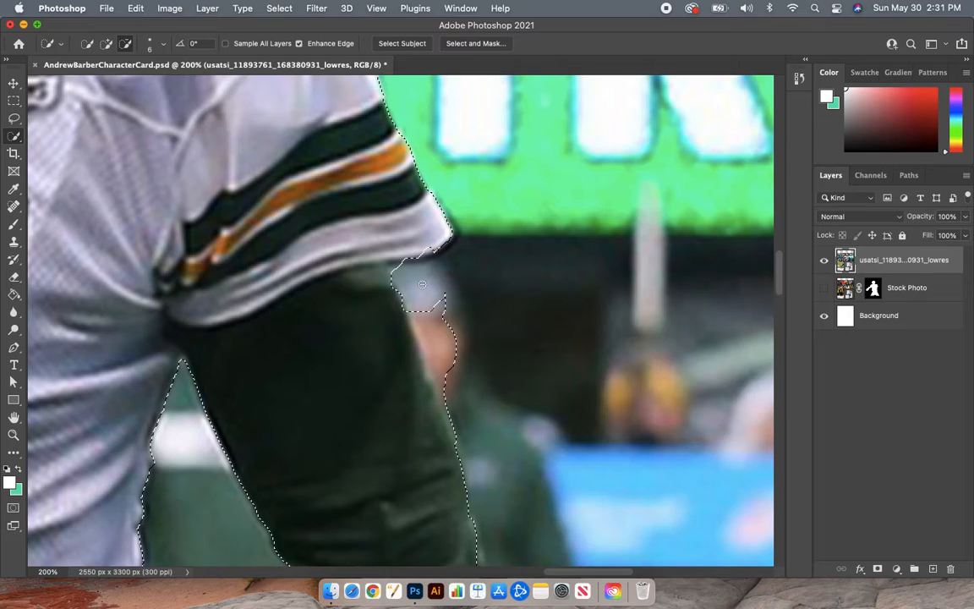
mouse_move(446, 369)
mouse_down()
mouse_move(447, 406)
mouse_move(444, 294)
mouse_up()
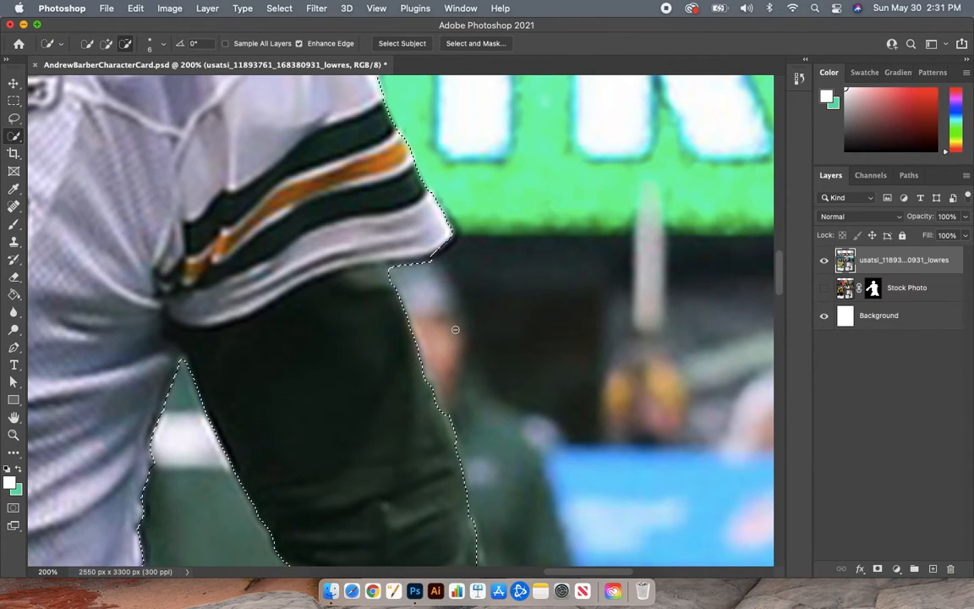
Step: Subtract the background visible through the gaps in the outer side of the helmet's face mask from the selection
scroll(455, 332, up, 6)
scroll(454, 332, left, 5)
scroll(455, 331, up, 3)
scroll(455, 332, left, 3)
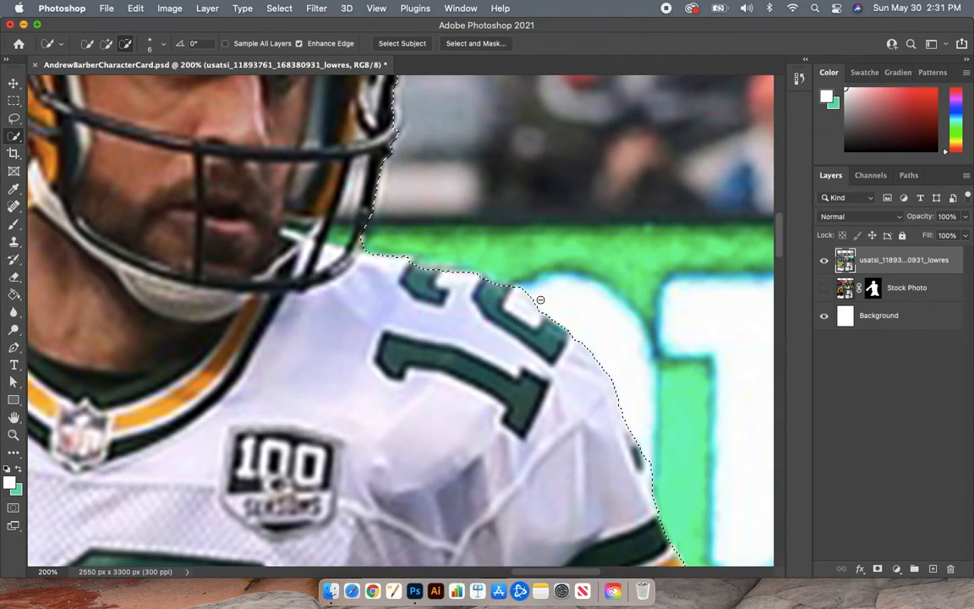
scroll(496, 246, up, 3)
scroll(496, 247, left, 2)
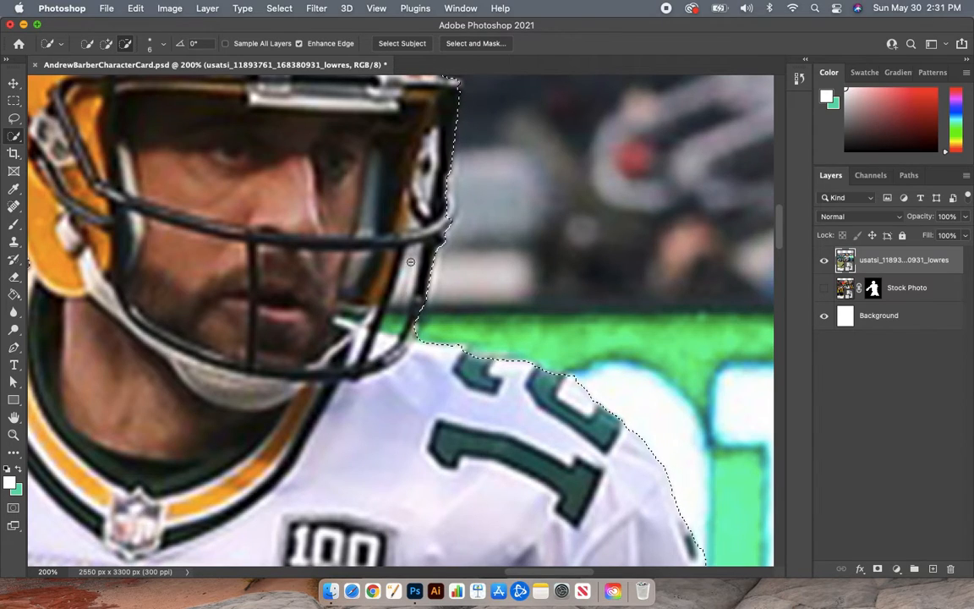
drag(410, 255, 404, 280)
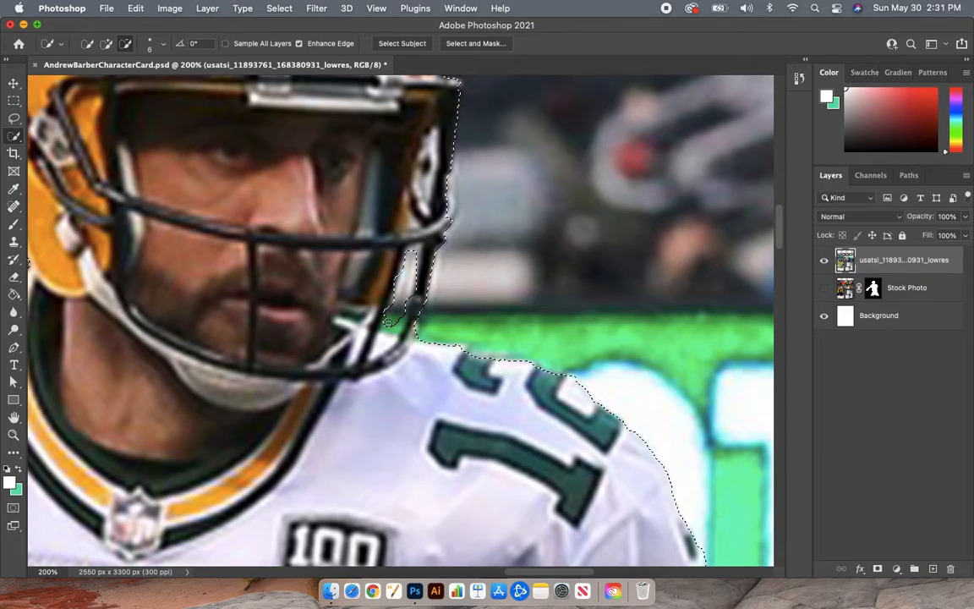
drag(393, 326, 410, 263)
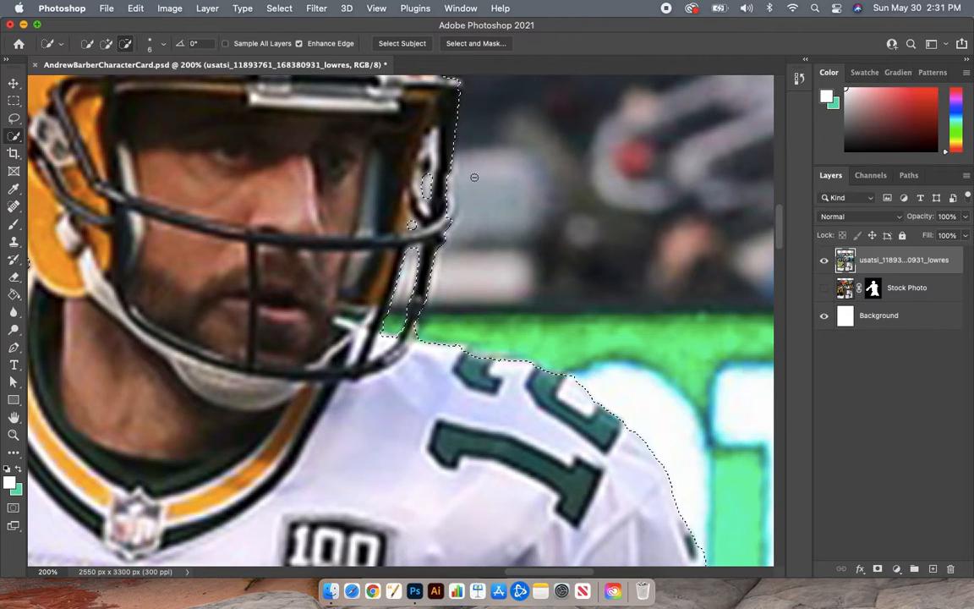
Step: Check the helmet edge and the whole player selection, and turn the selection into a layer mask on the photo layer
scroll(474, 177, up, 10)
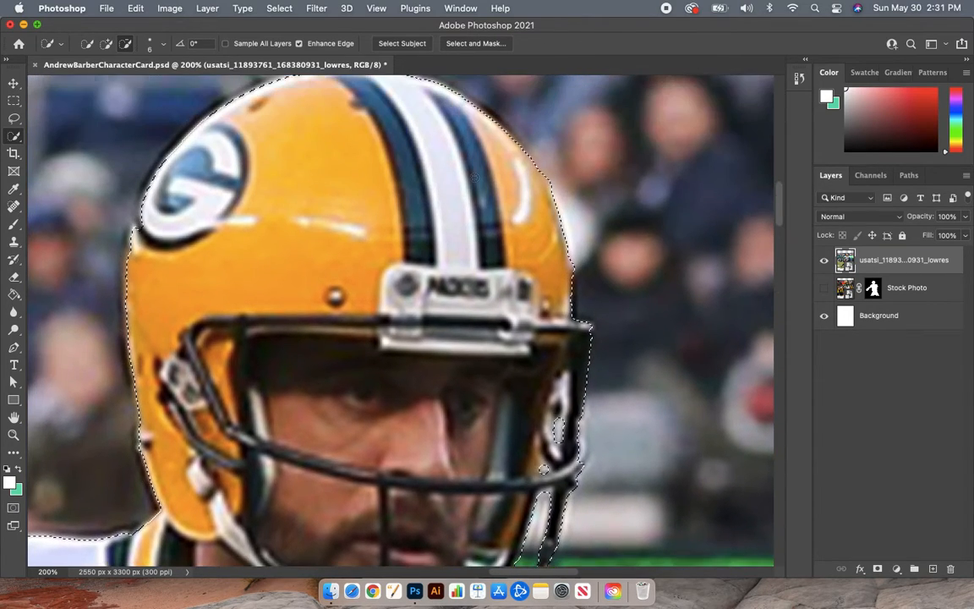
scroll(474, 177, down, 14)
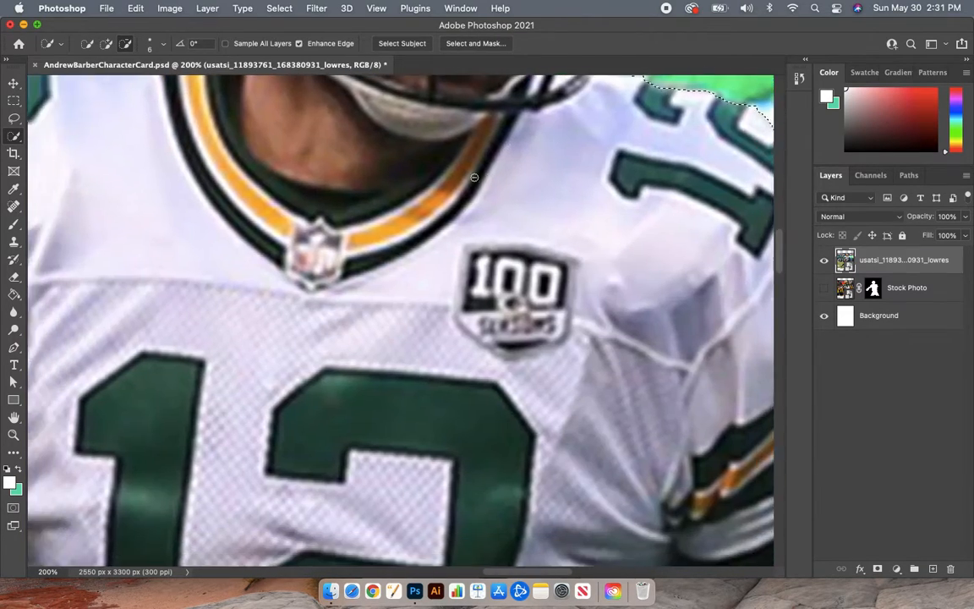
key(super+minus)
key(super+minus)
key(super+minus)
key(super+minus)
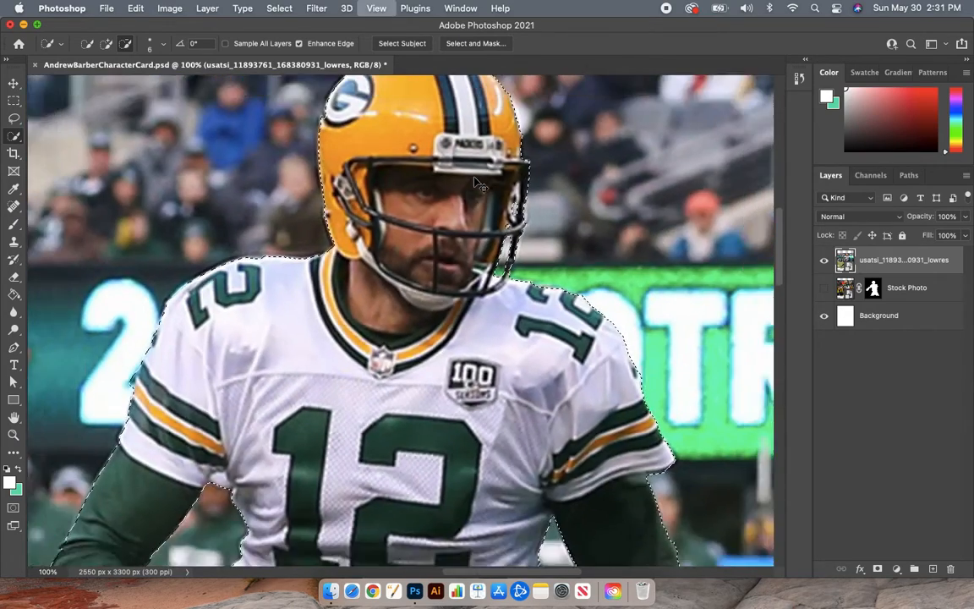
key(super+minus)
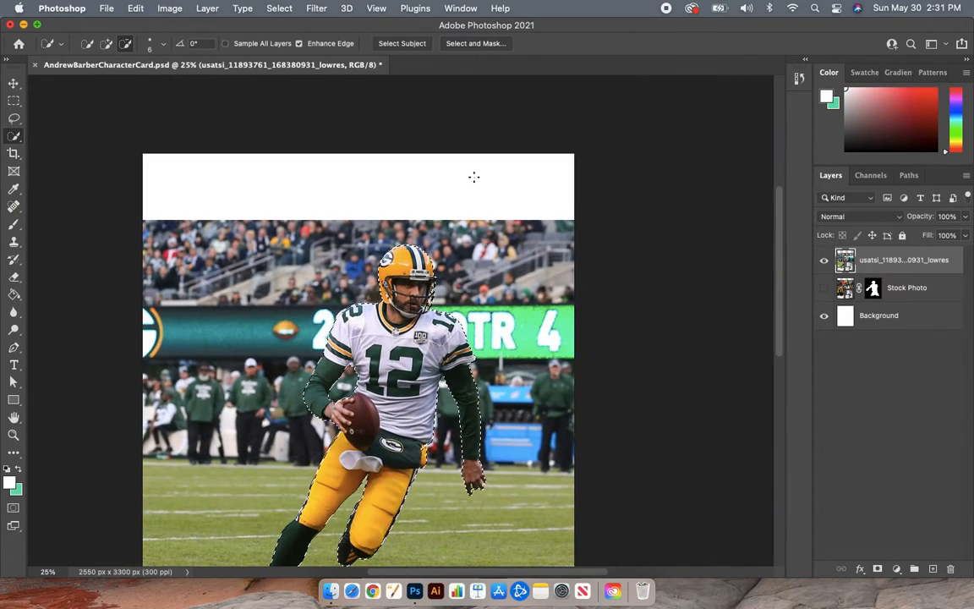
scroll(473, 176, down, 2)
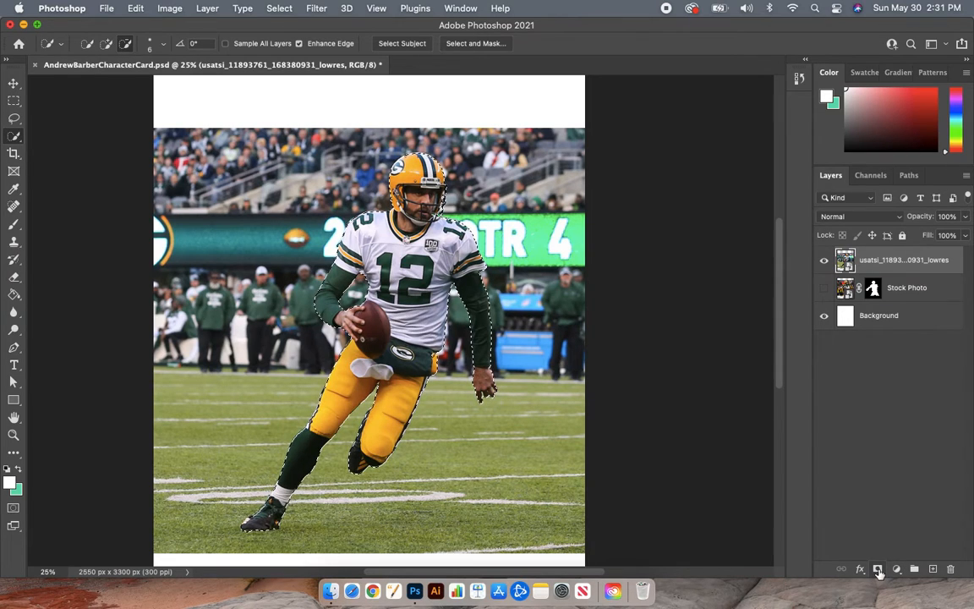
click(877, 572)
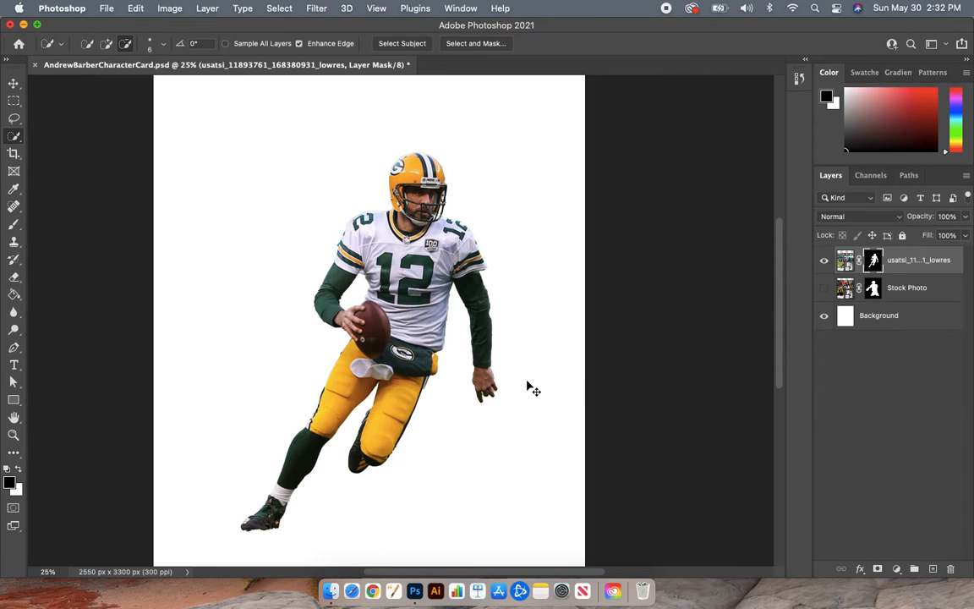
Step: Paint black on the layer mask with a size 7 brush to hide the background between the lowered hand's little and ring fingers
key(super+plus)
key(super+plus)
key(super+plus)
key(super+plus)
key(super+plus)
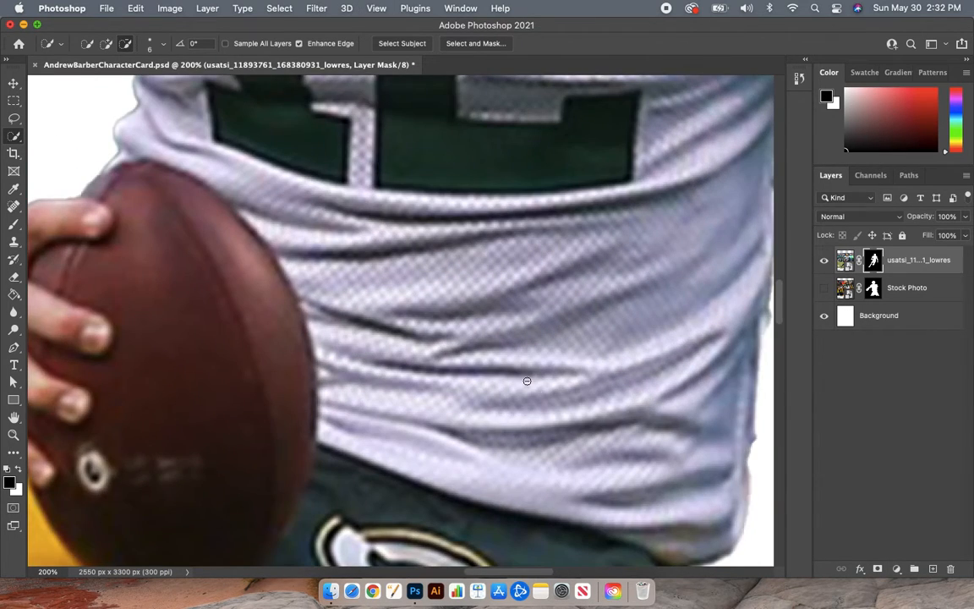
scroll(526, 380, down, 10)
scroll(527, 380, right, 5)
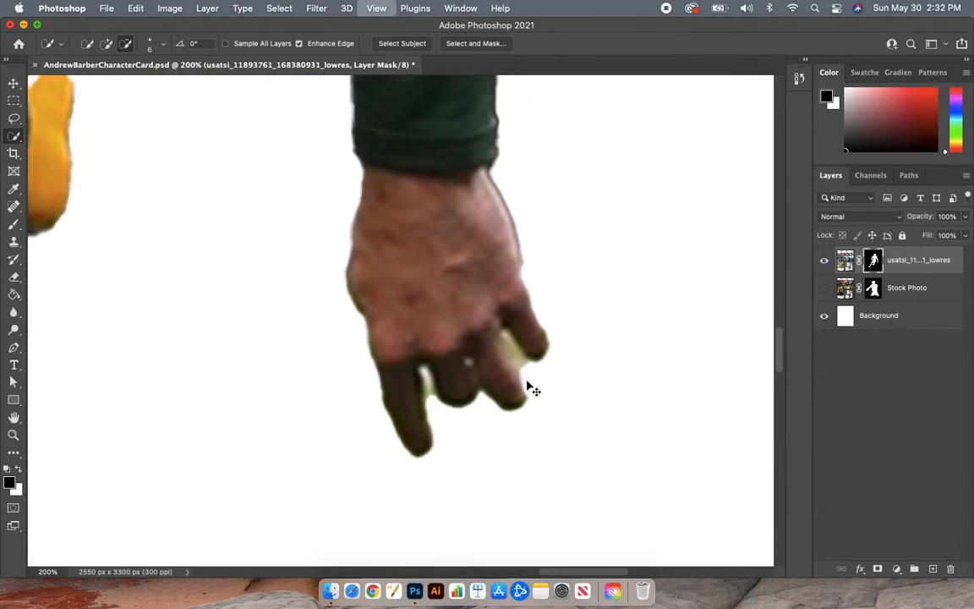
key(super+plus)
key(super+plus)
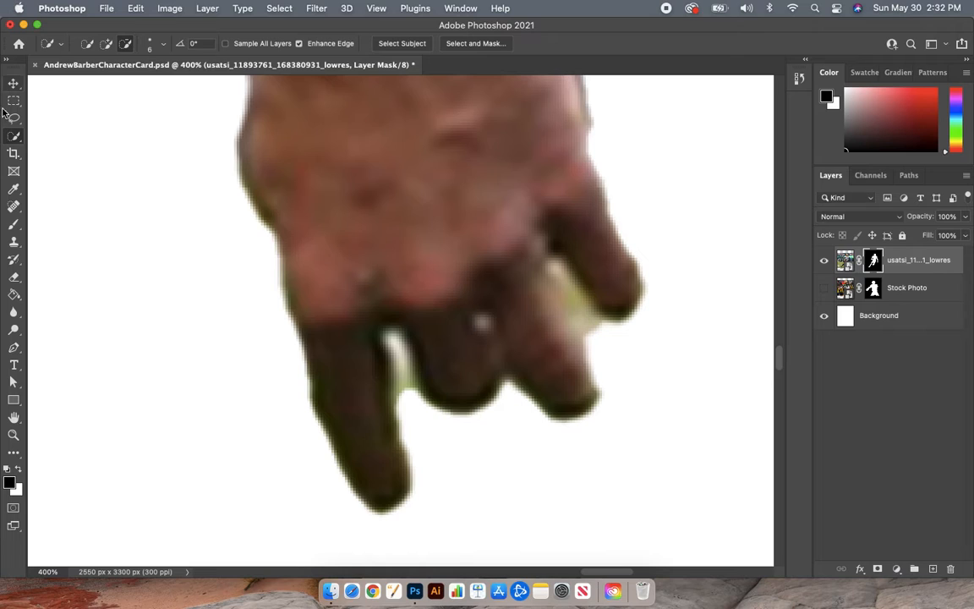
click(14, 223)
key(bracketleft)
key(bracketleft)
key(bracketleft)
key(bracketleft)
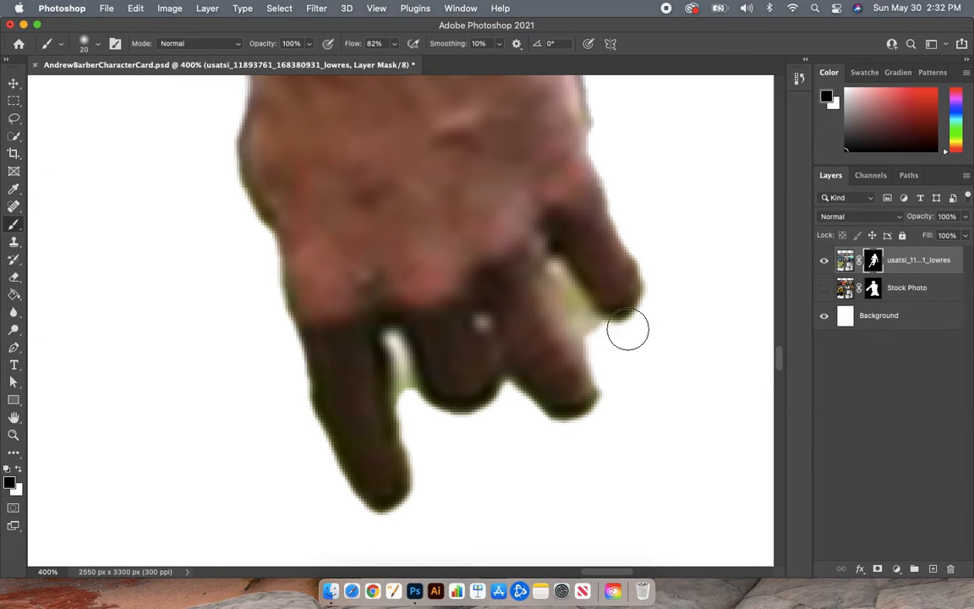
key(bracketleft)
key(bracketleft)
key(bracketleft)
mouse_move(605, 339)
mouse_down()
mouse_move(557, 270)
mouse_move(592, 349)
mouse_move(570, 282)
mouse_move(614, 324)
mouse_move(640, 310)
mouse_move(651, 273)
mouse_move(611, 321)
mouse_up()
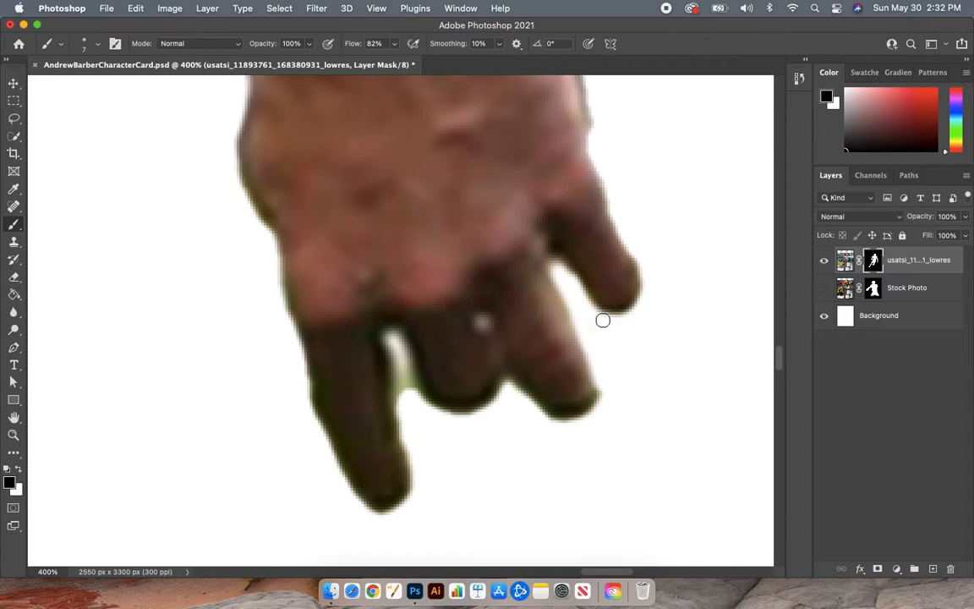
Step: Mask out the green fringe around the lowered hand's other fingertips and in the gap beside the longest finger
mouse_move(517, 396)
mouse_down()
mouse_move(514, 384)
mouse_move(544, 407)
mouse_move(586, 408)
mouse_move(602, 387)
mouse_up()
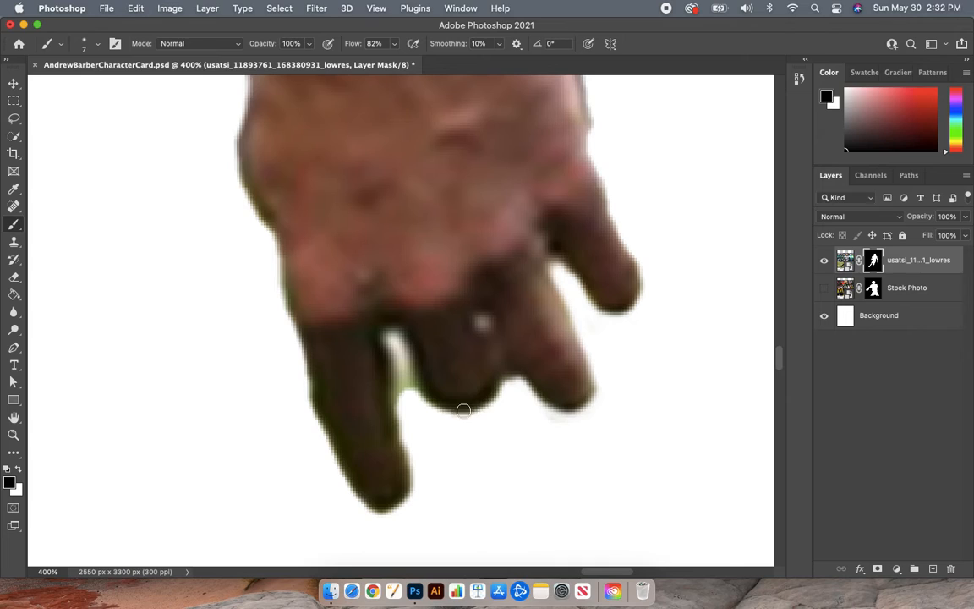
mouse_move(488, 408)
mouse_down()
mouse_move(439, 411)
mouse_move(471, 408)
mouse_move(505, 387)
mouse_move(484, 410)
mouse_move(419, 395)
mouse_move(392, 335)
mouse_move(419, 505)
mouse_move(403, 382)
mouse_move(421, 410)
mouse_up()
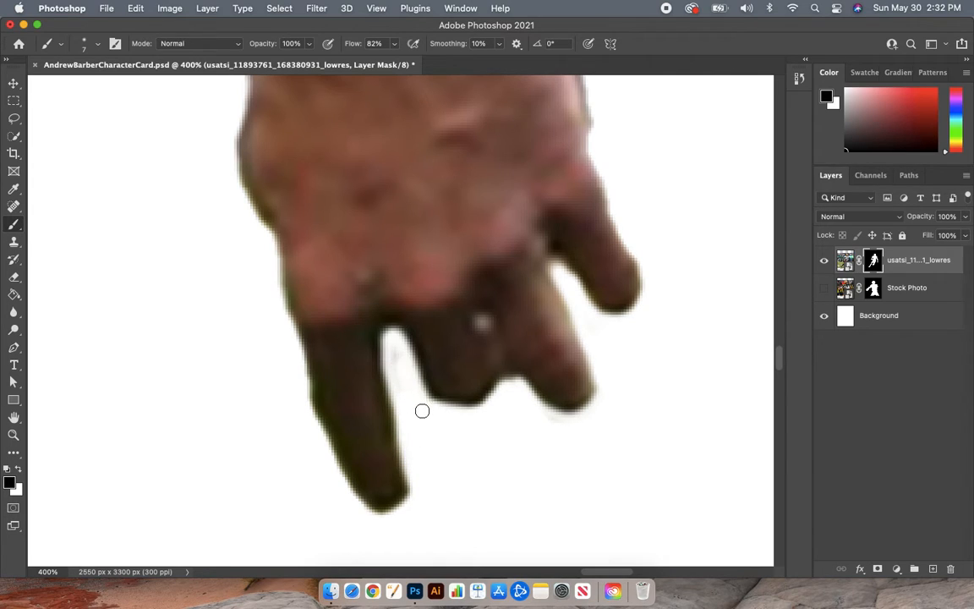
mouse_move(304, 395)
mouse_down()
mouse_move(361, 508)
mouse_move(393, 514)
mouse_move(406, 505)
mouse_move(414, 459)
mouse_up()
Step: Mask out the leftover background specks below the cuff and fingers of the ball-holding hand with a size 9 brush
key(super+minus)
key(super+minus)
key(super+minus)
key(super+minus)
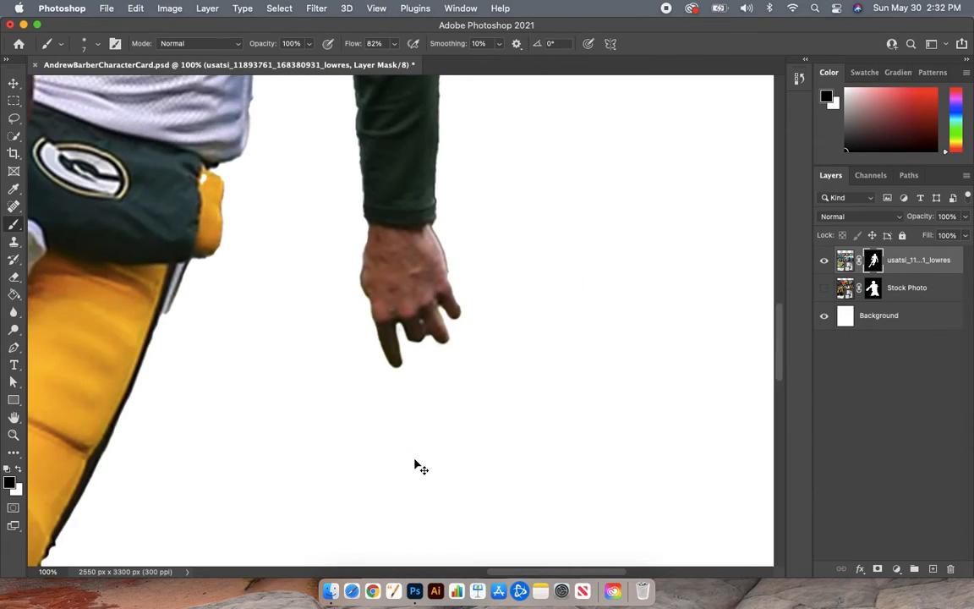
scroll(414, 458, up, 5)
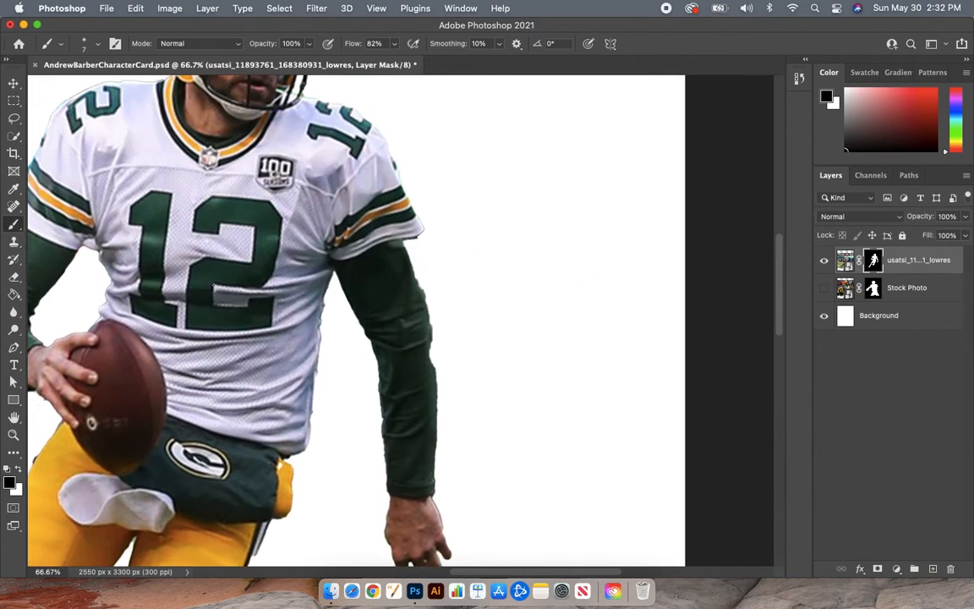
scroll(214, 285, left, 3)
scroll(214, 285, down, 2)
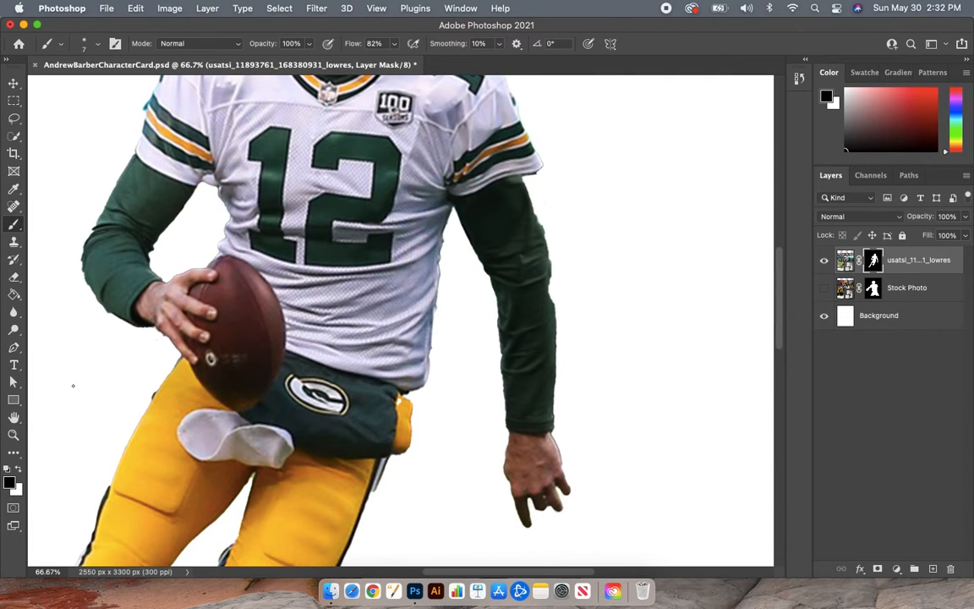
scroll(73, 385, left, 3)
scroll(73, 386, down, 1)
scroll(73, 386, up, 8)
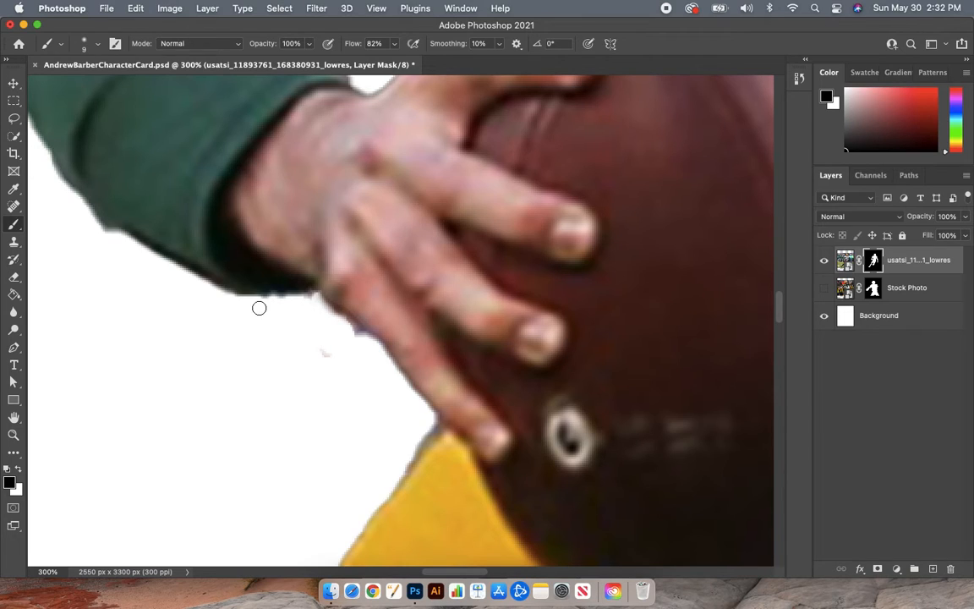
mouse_move(273, 303)
mouse_down()
mouse_move(323, 304)
mouse_move(376, 353)
mouse_move(342, 313)
mouse_move(303, 298)
mouse_up()
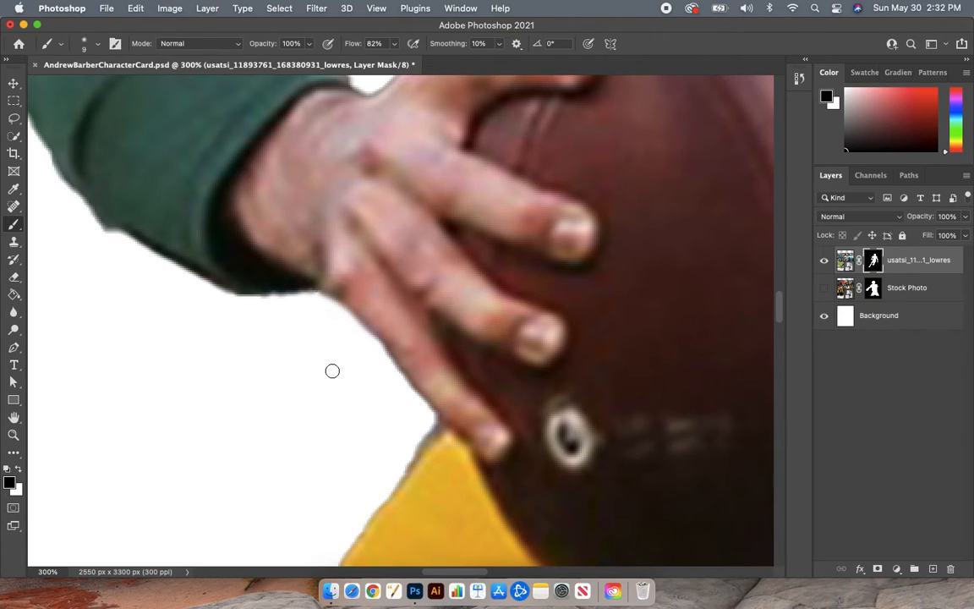
Step: Paint black on the layer mask to hide the leftover patch in the armpit gap between the ball-side sleeve and torso
click(18, 470)
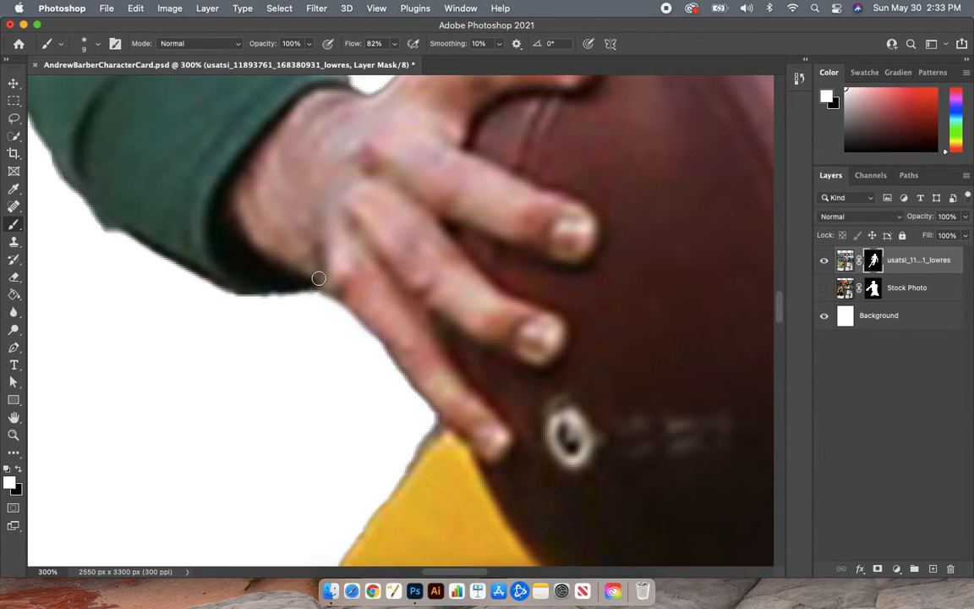
scroll(363, 297, up, 10)
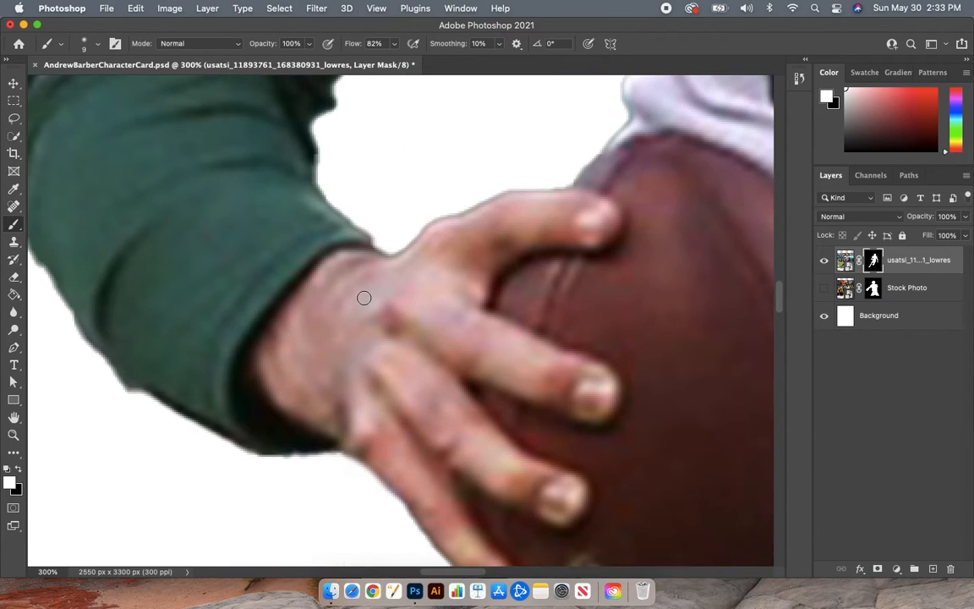
scroll(364, 298, up, 10)
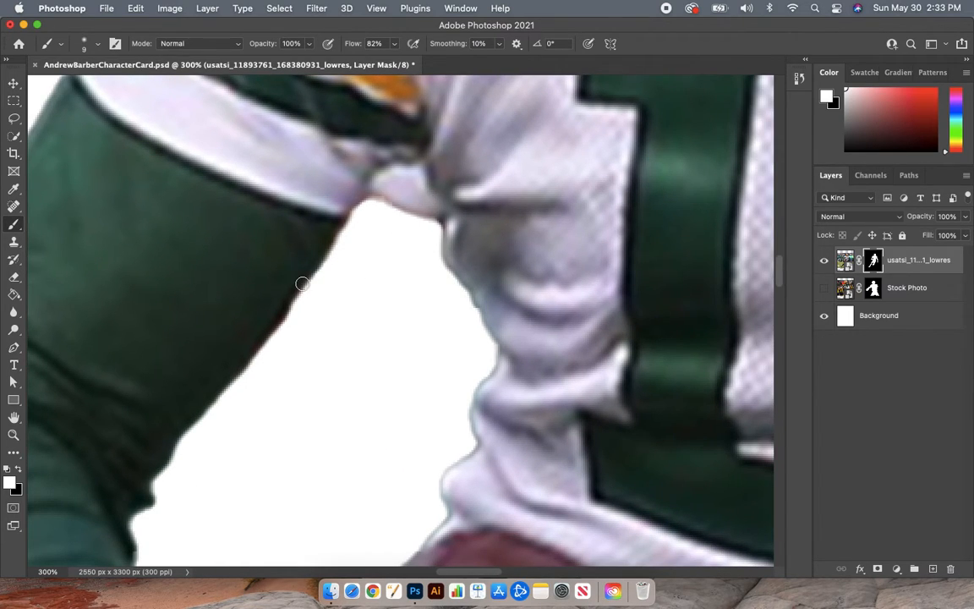
click(17, 470)
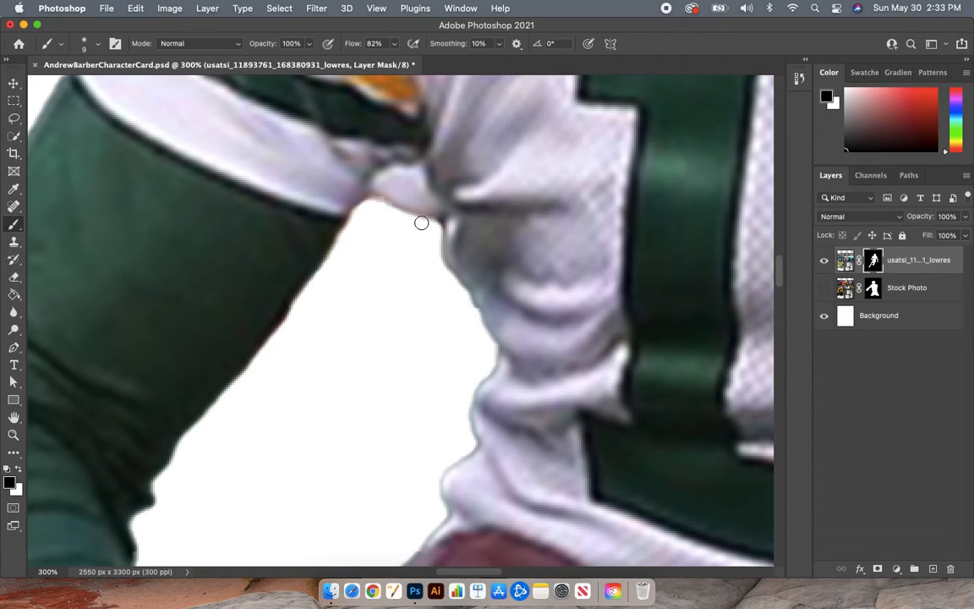
mouse_move(423, 225)
mouse_down()
mouse_move(422, 166)
mouse_move(382, 179)
mouse_move(367, 209)
mouse_move(397, 174)
mouse_move(389, 217)
mouse_move(400, 185)
mouse_move(383, 202)
mouse_move(402, 181)
mouse_move(416, 214)
mouse_move(411, 181)
mouse_move(398, 207)
mouse_move(430, 213)
mouse_up()
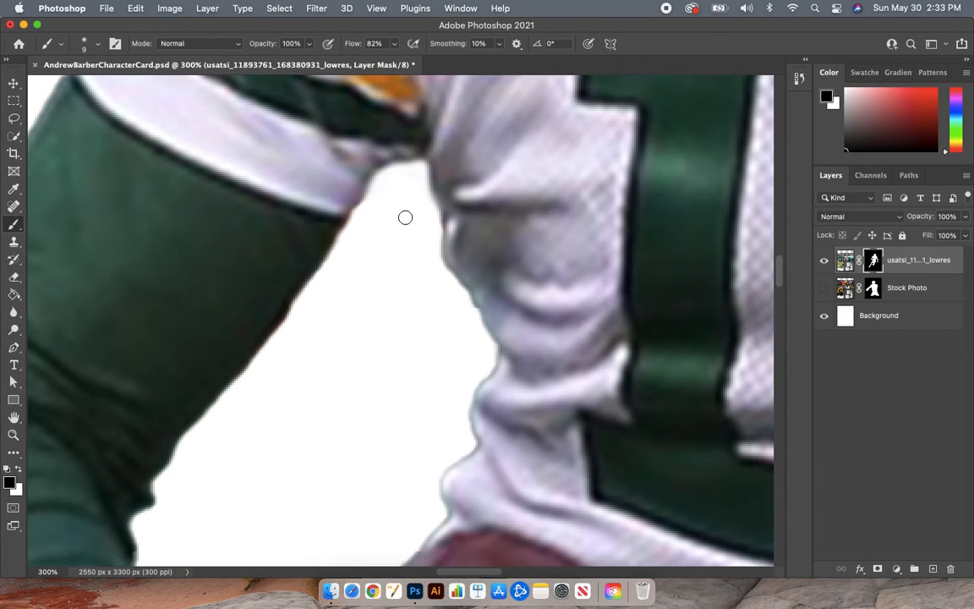
Step: Mask out the cyan fringe along the outer edge of the striped sleeve and up to the shoulder
scroll(393, 195, up, 10)
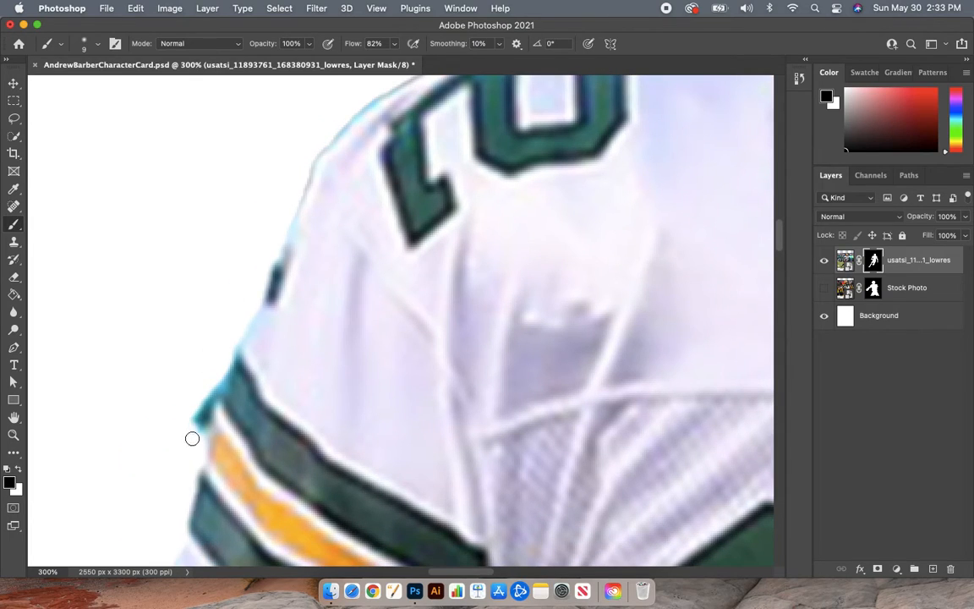
mouse_move(192, 438)
mouse_down()
mouse_move(217, 383)
mouse_move(191, 453)
mouse_move(217, 383)
mouse_move(209, 384)
mouse_up()
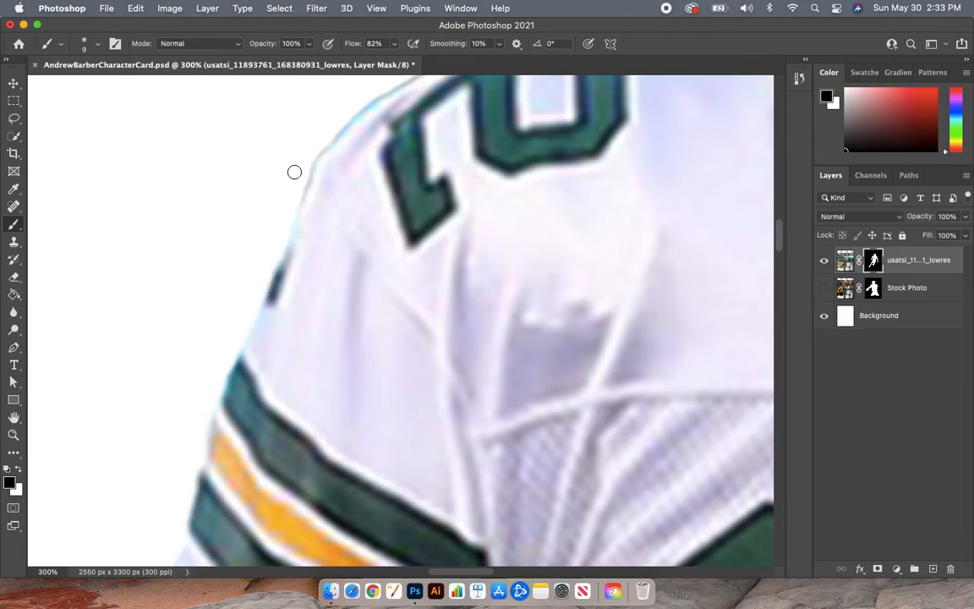
scroll(293, 169, up, 5)
mouse_move(302, 299)
mouse_down()
mouse_move(385, 216)
mouse_move(307, 286)
mouse_up()
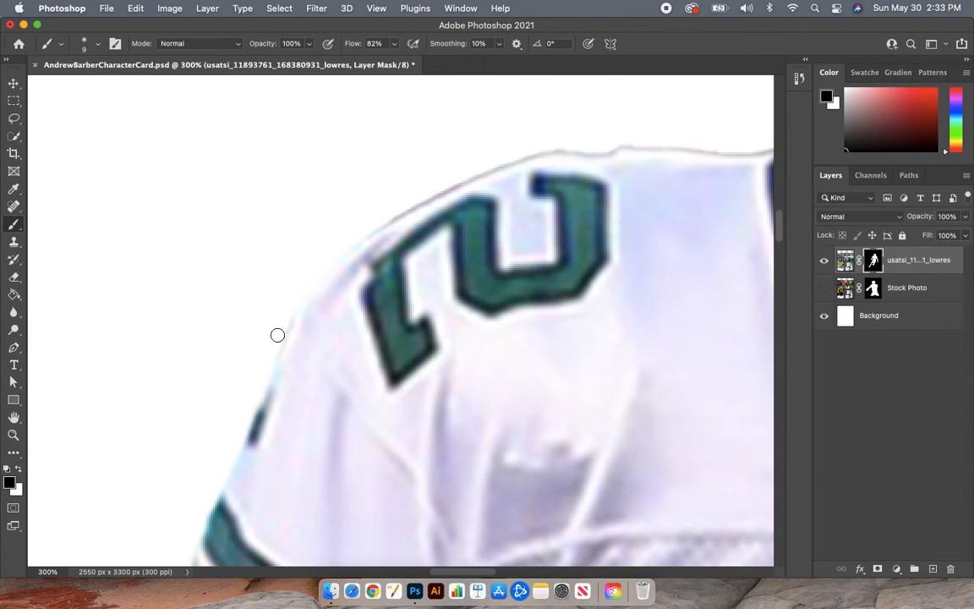
Step: Paint white on the layer mask to restore the notch in the helmet's outline beside the team logo
scroll(267, 352, right, 10)
scroll(267, 353, up, 3)
scroll(268, 356, up, 5)
scroll(268, 356, right, 3)
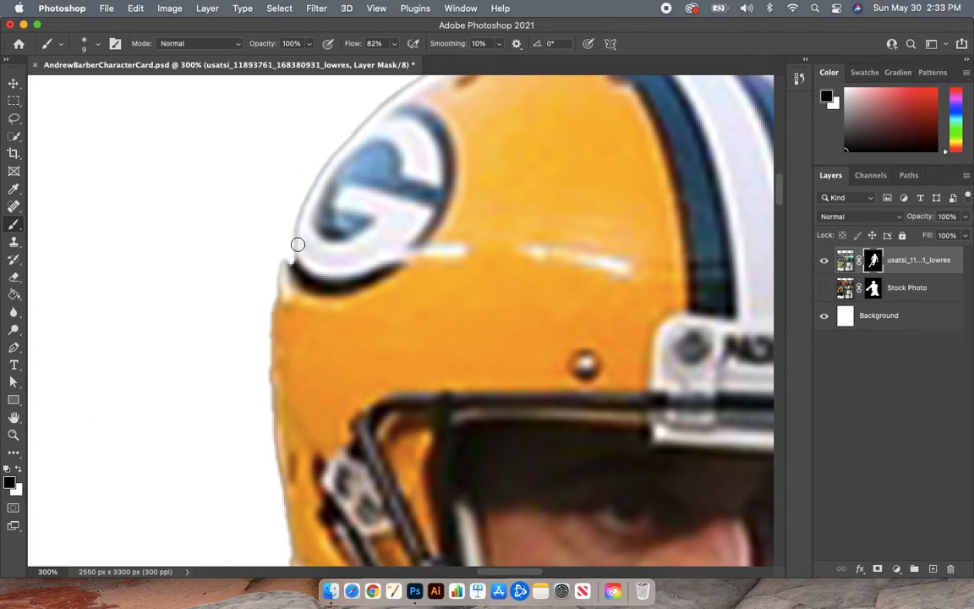
key(x)
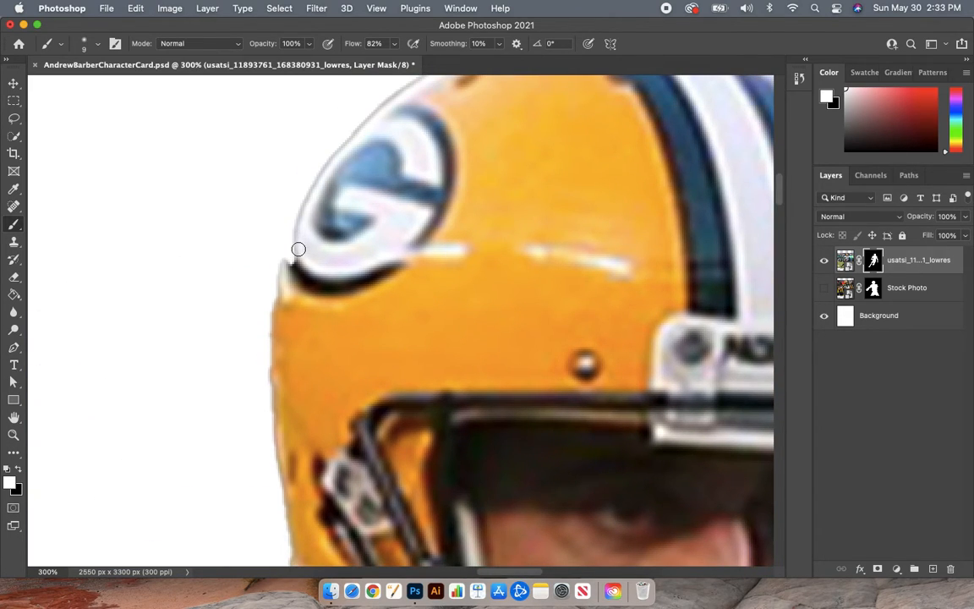
mouse_move(288, 291)
mouse_down()
mouse_move(304, 229)
mouse_move(288, 291)
mouse_move(291, 255)
mouse_up()
scroll(323, 181, up, 5)
scroll(322, 181, right, 3)
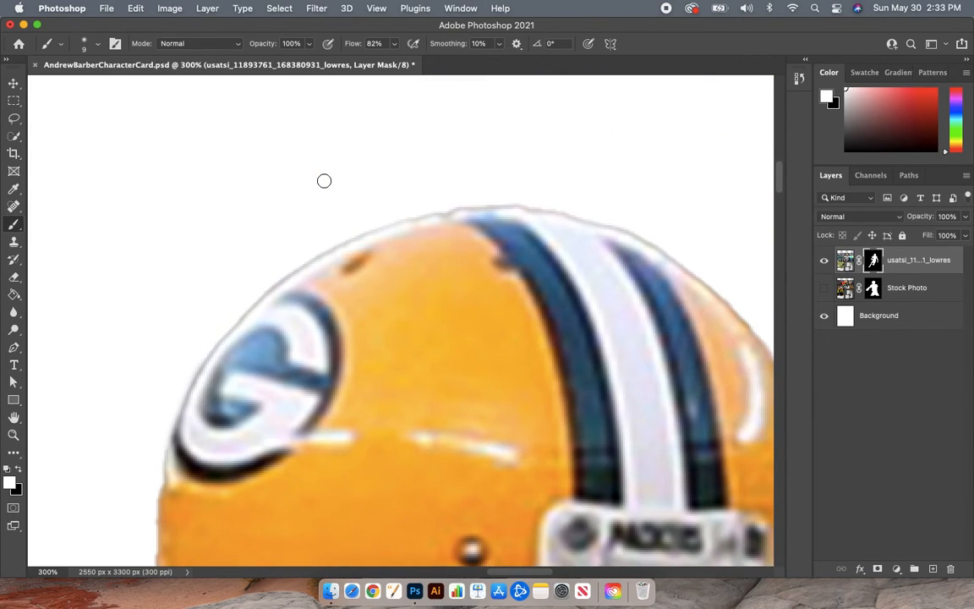
Step: Touch up the helmet's far edge in white and mask out the background beside it with a size 15 black brush
scroll(324, 181, right, 5)
scroll(323, 180, down, 4)
scroll(323, 181, up, 2)
drag(333, 155, 369, 174)
key(x)
key(bracketright)
key(bracketright)
mouse_move(368, 154)
mouse_down()
mouse_move(412, 252)
mouse_move(437, 360)
mouse_move(437, 340)
mouse_move(437, 411)
mouse_move(465, 443)
mouse_move(460, 462)
mouse_move(464, 419)
mouse_move(461, 456)
mouse_up()
scroll(461, 456, down, 5)
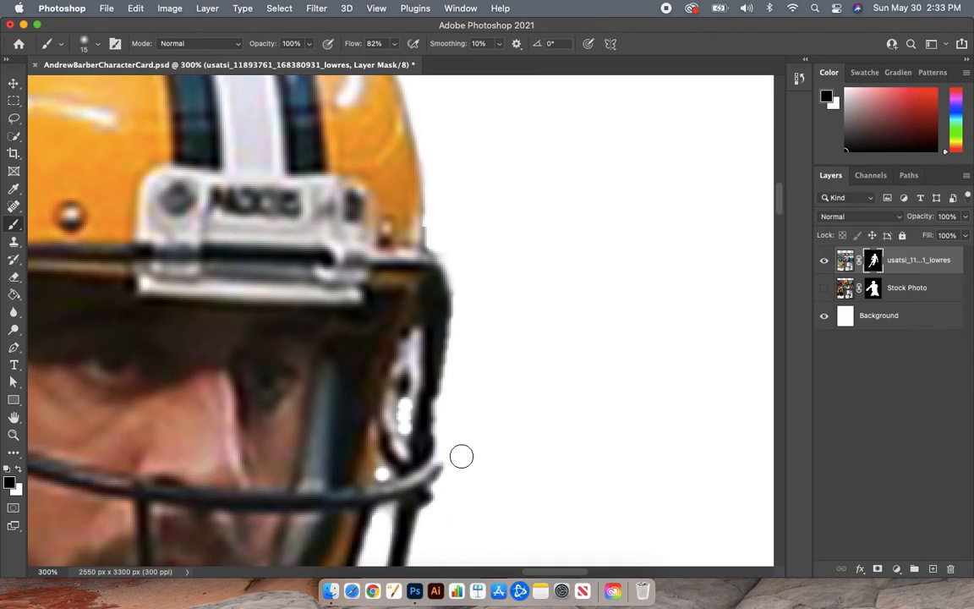
drag(437, 230, 434, 181)
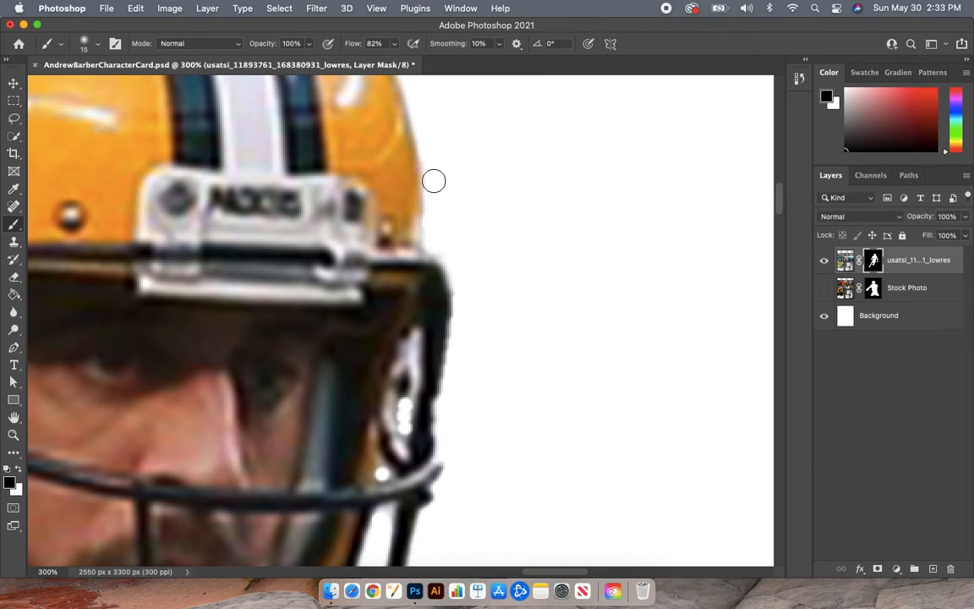
Step: Mask out the background remnants in the gaps between the face mask bars and the helmet with a size 8 brush
scroll(452, 400, down, 3)
scroll(453, 397, down, 2)
key(bracketleft)
key(bracketleft)
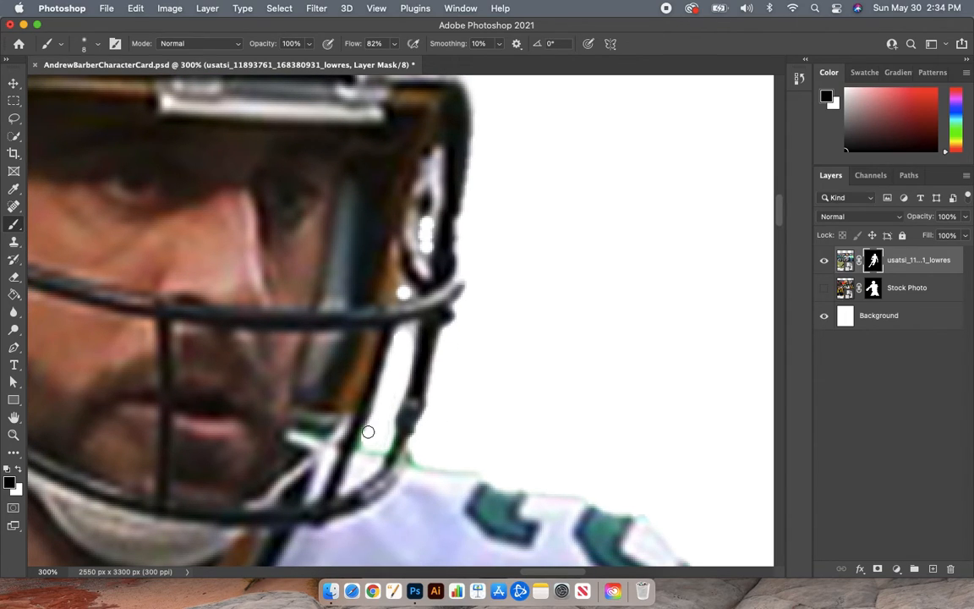
mouse_move(400, 405)
mouse_down()
mouse_move(379, 454)
mouse_move(361, 449)
mouse_move(371, 422)
mouse_up()
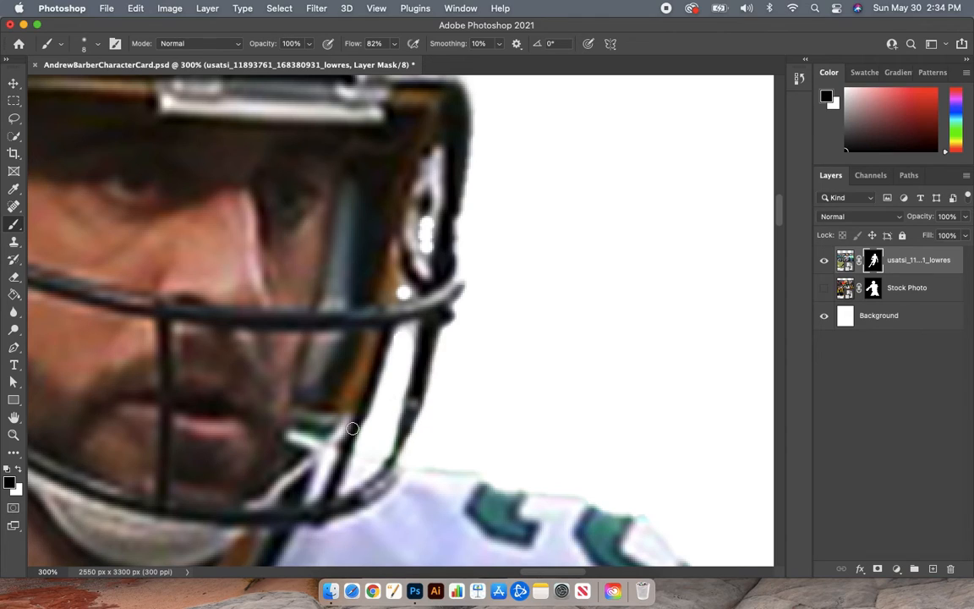
scroll(352, 428, up, 2)
mouse_move(426, 273)
mouse_down()
mouse_move(425, 225)
mouse_move(430, 270)
mouse_move(428, 233)
mouse_move(407, 317)
mouse_up()
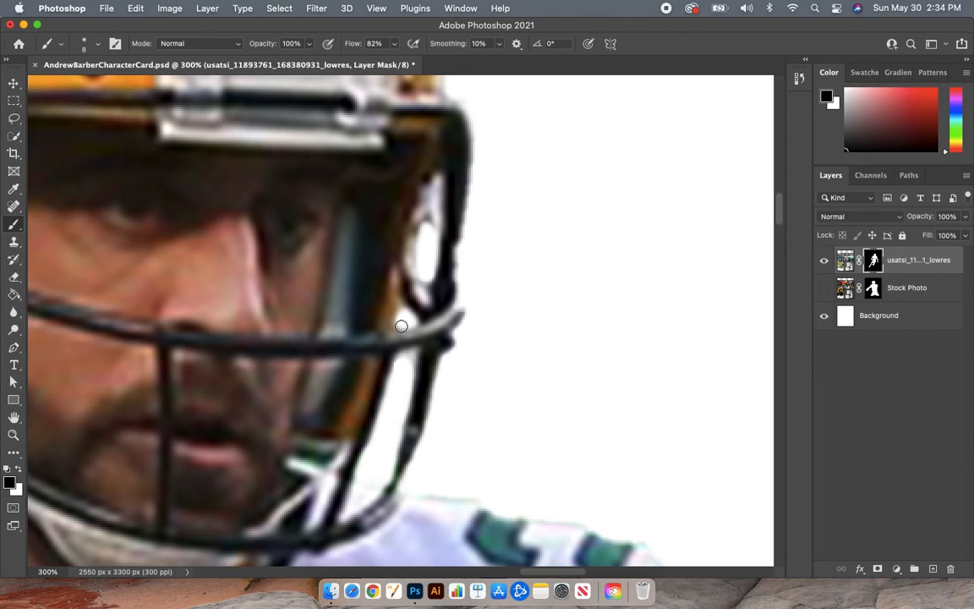
Step: Check the whole player cutout and make the Stock Photo layer visible again
scroll(404, 332, down, 10)
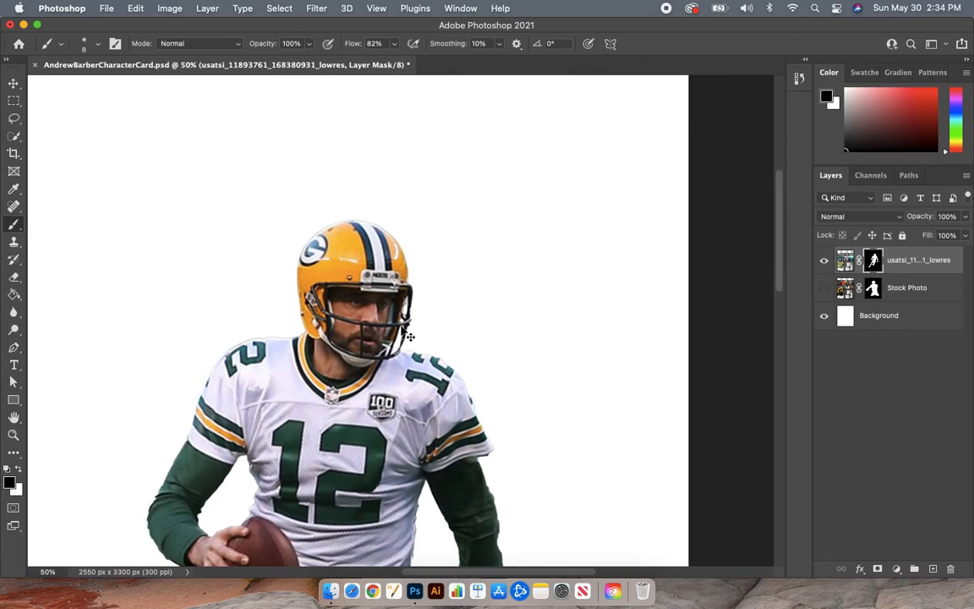
scroll(355, 355, down, 5)
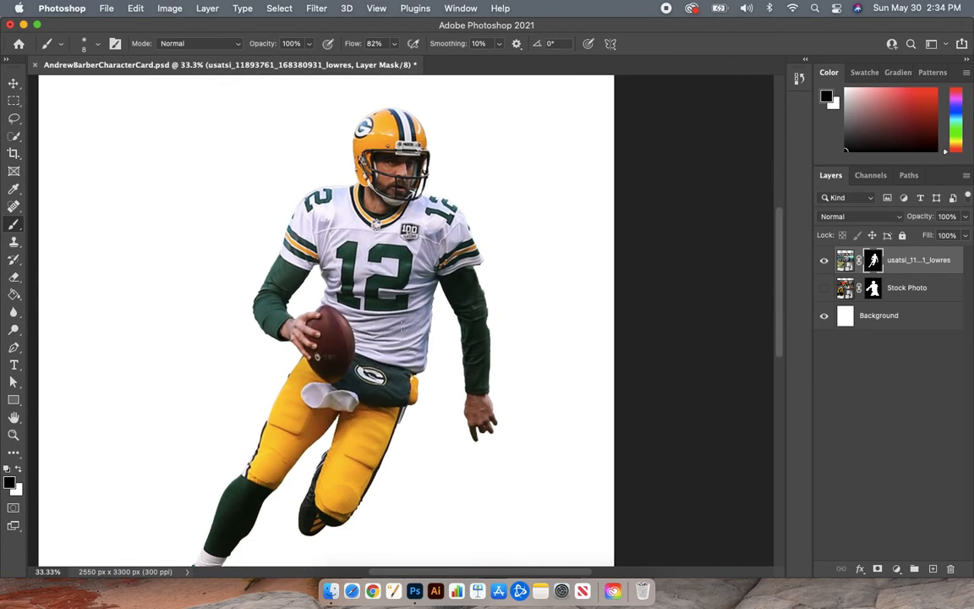
scroll(355, 321, up, 2)
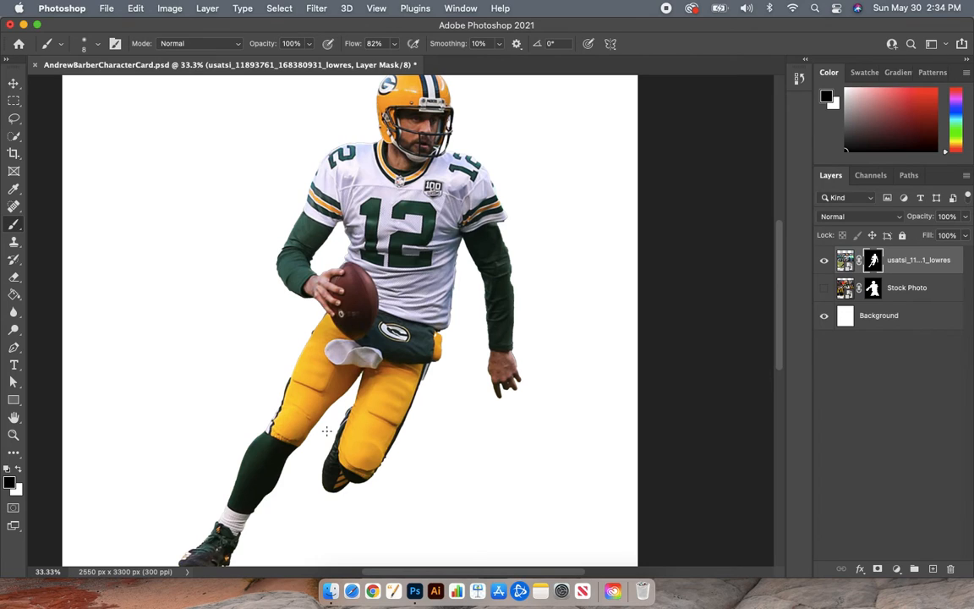
scroll(327, 431, down, 3)
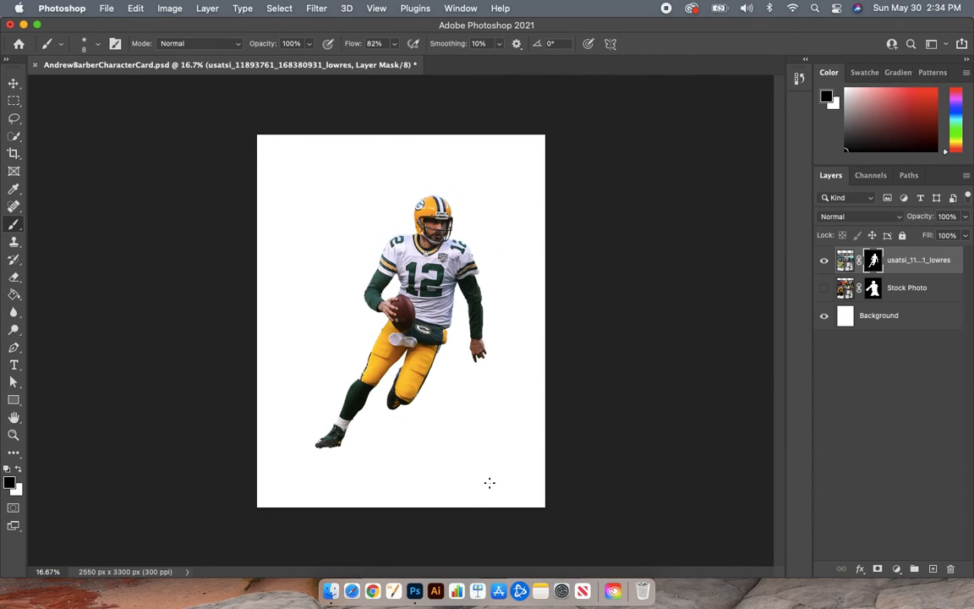
click(824, 288)
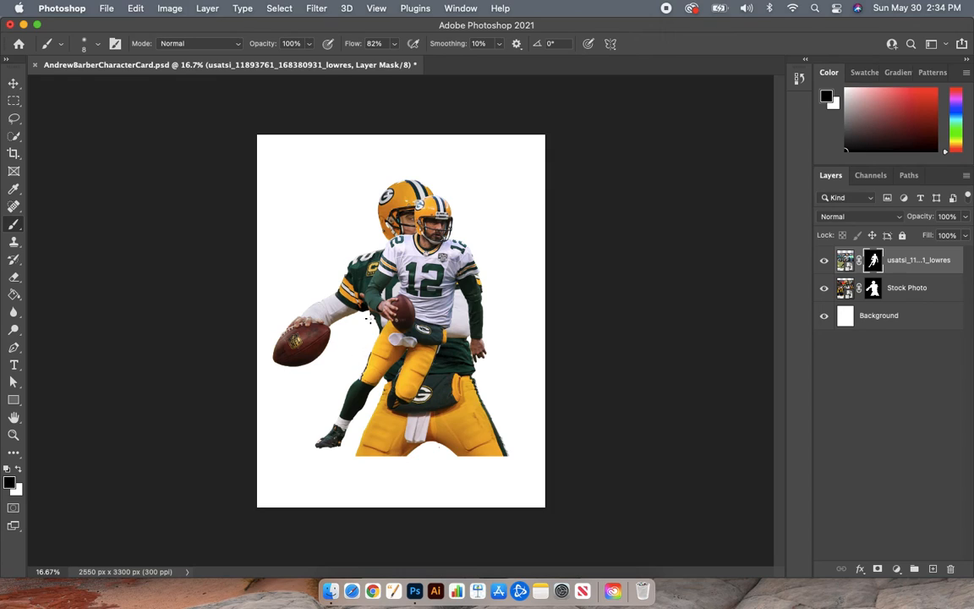
Step: Save the character card document and close its window
click(106, 12)
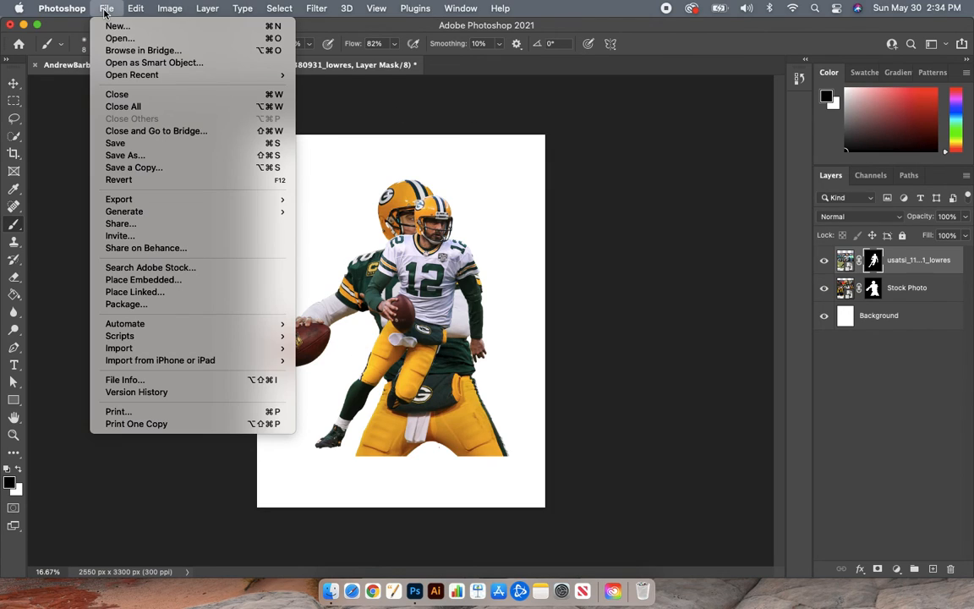
click(125, 146)
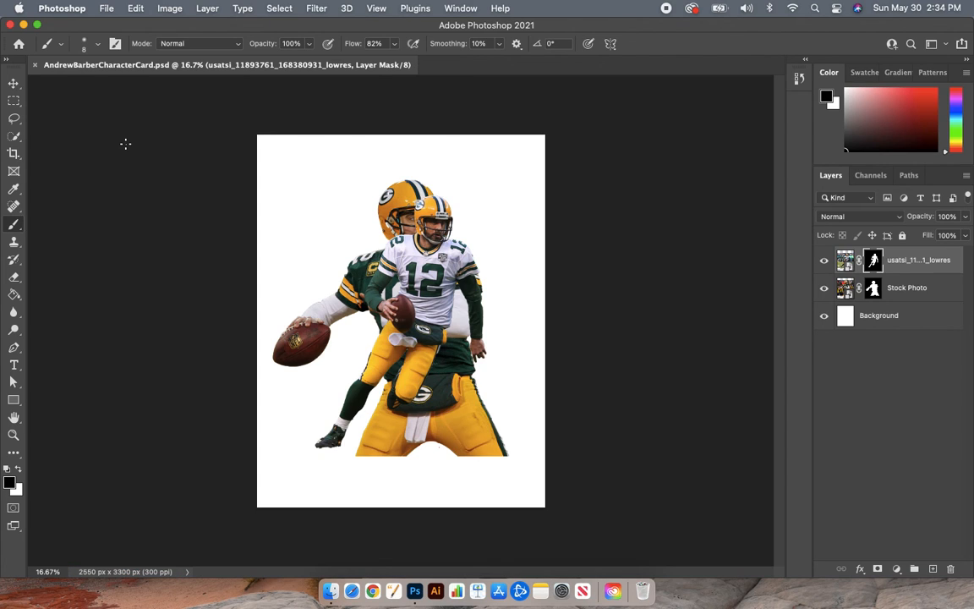
click(10, 26)
click(167, 102)
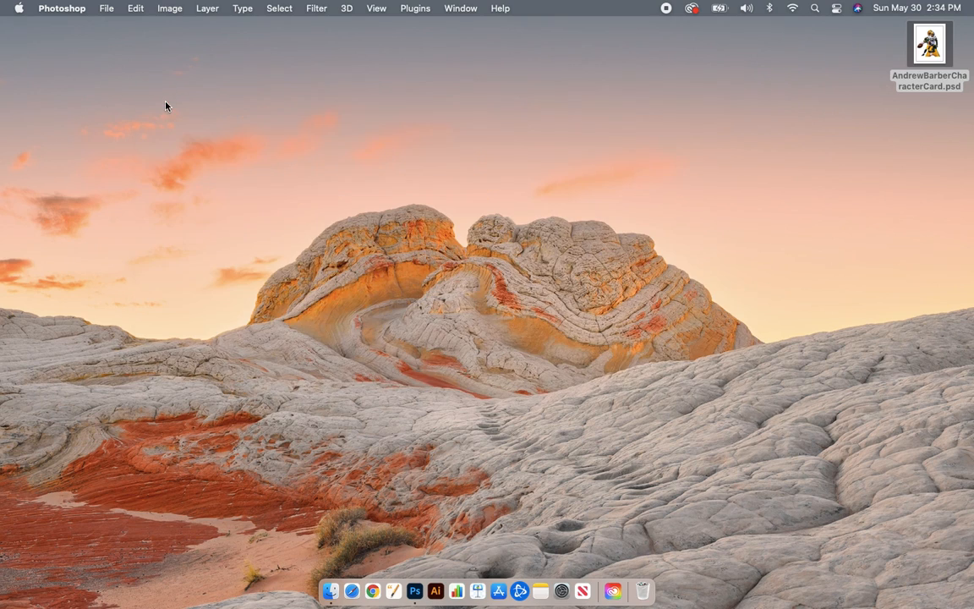
Step: Switch to the Finder desktop and bring up the system's restart, shut-down and log-out commands
click(763, 84)
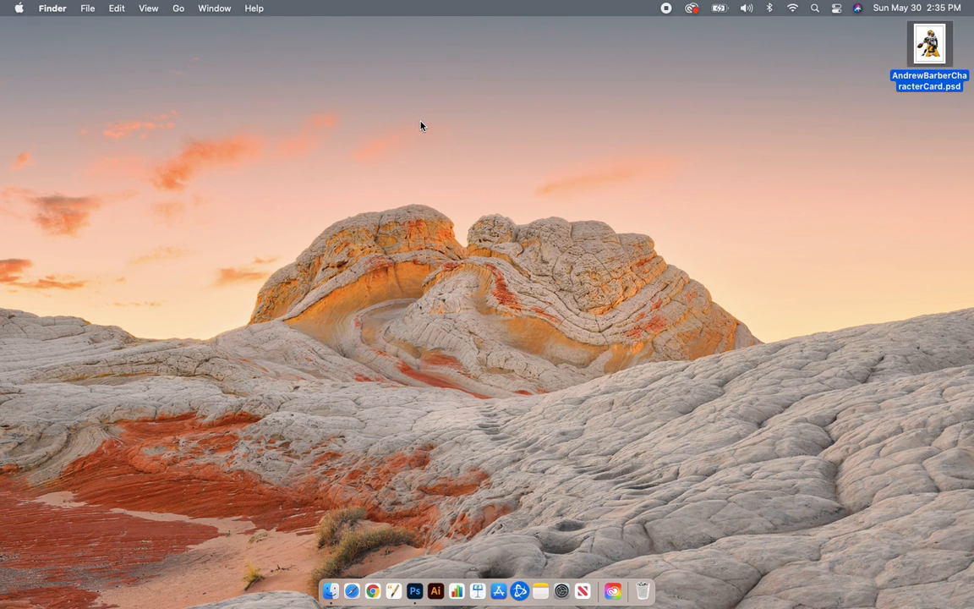
click(19, 9)
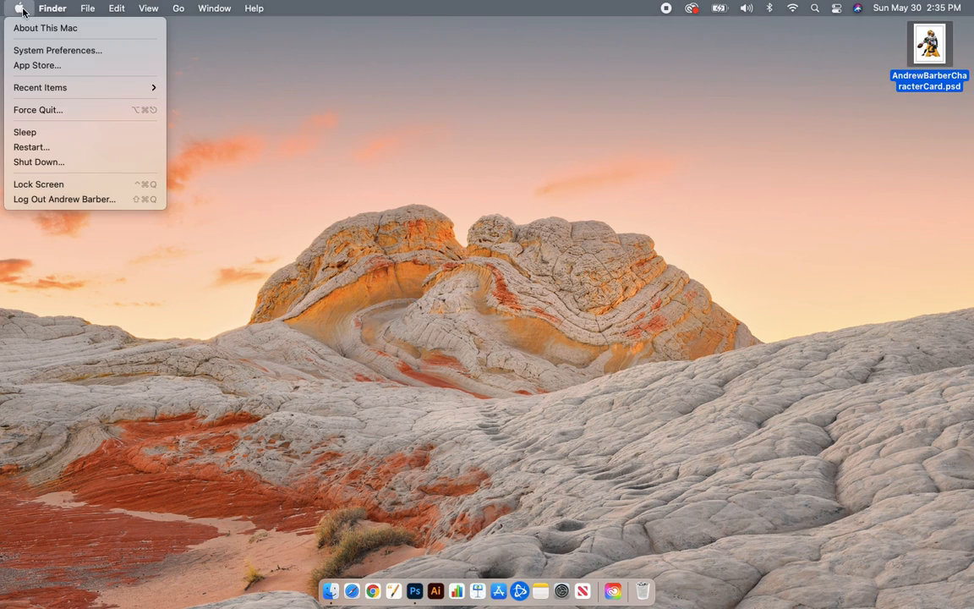